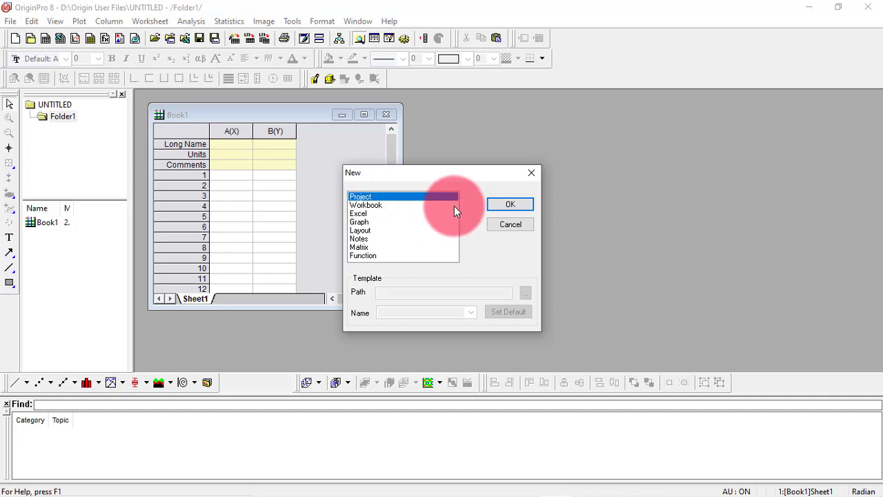
Step: Dismiss the dialog for creating a new window and maximize the Book1 worksheet
click(532, 174)
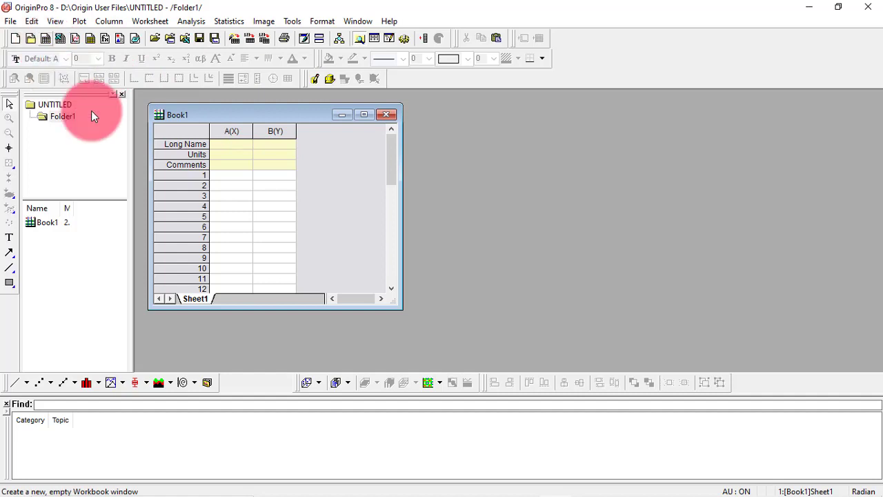
click(364, 114)
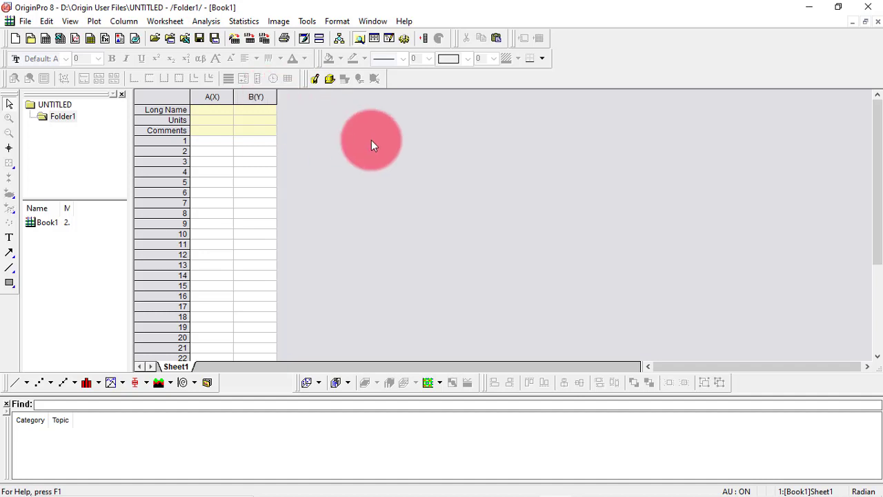
key(ctrl+d)
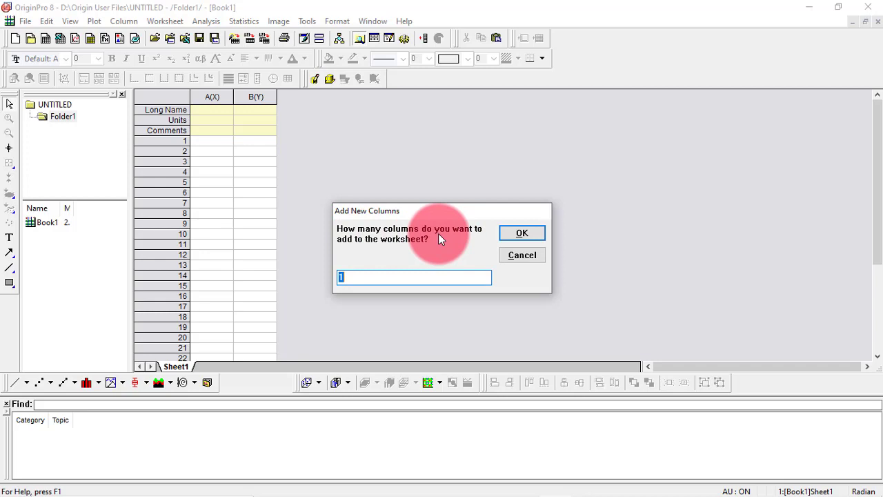
click(350, 276)
key(BackSpace)
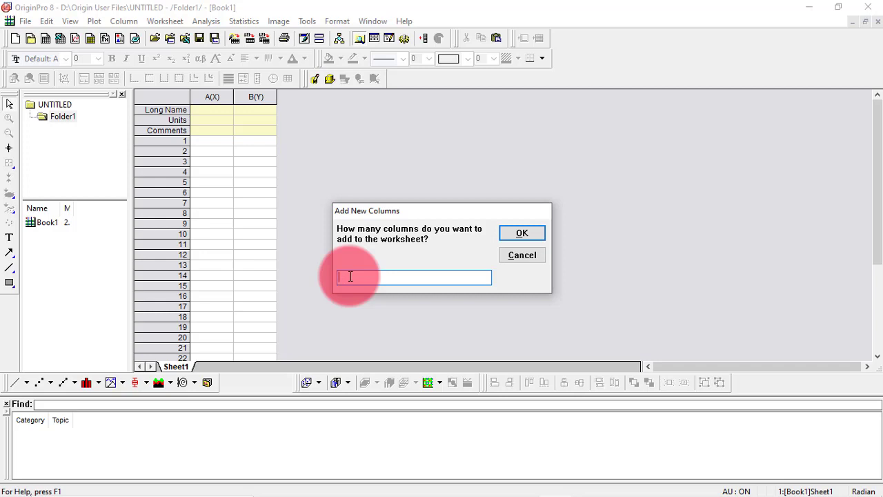
click(524, 257)
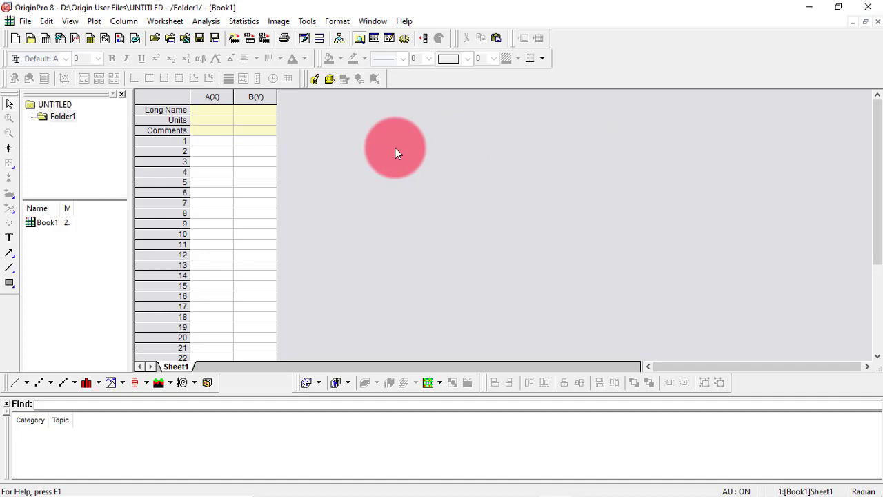
click(808, 8)
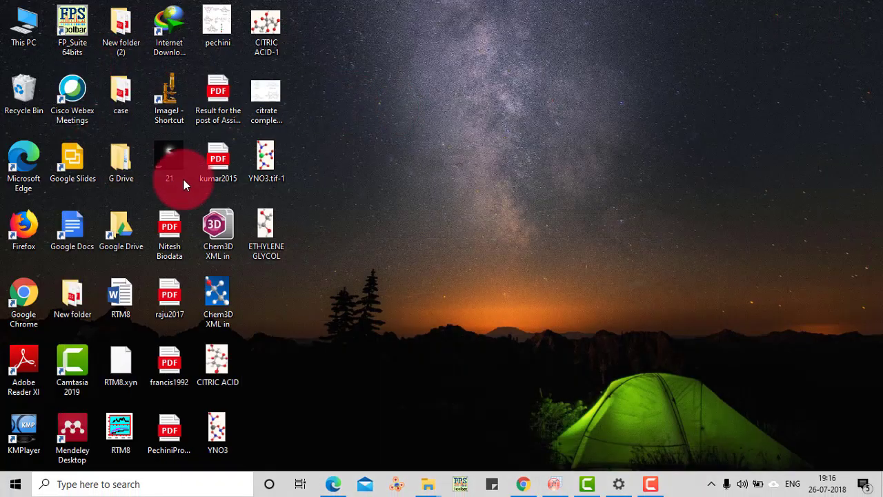
click(648, 487)
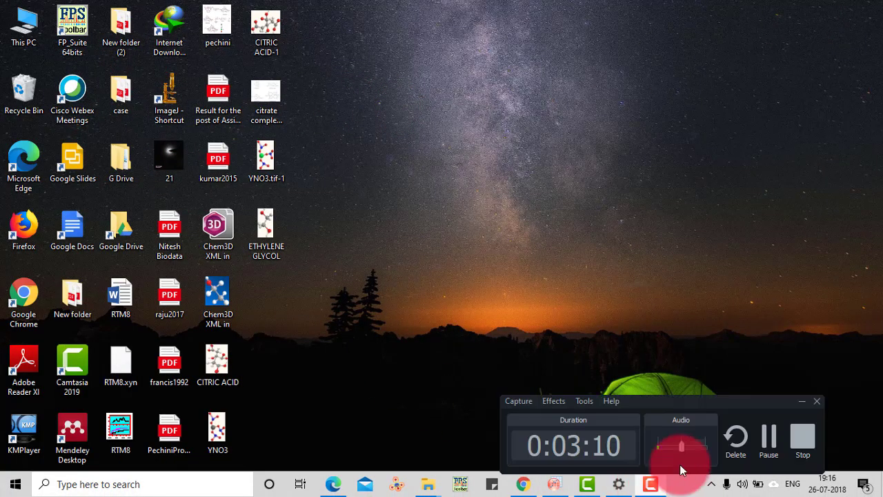
click(768, 438)
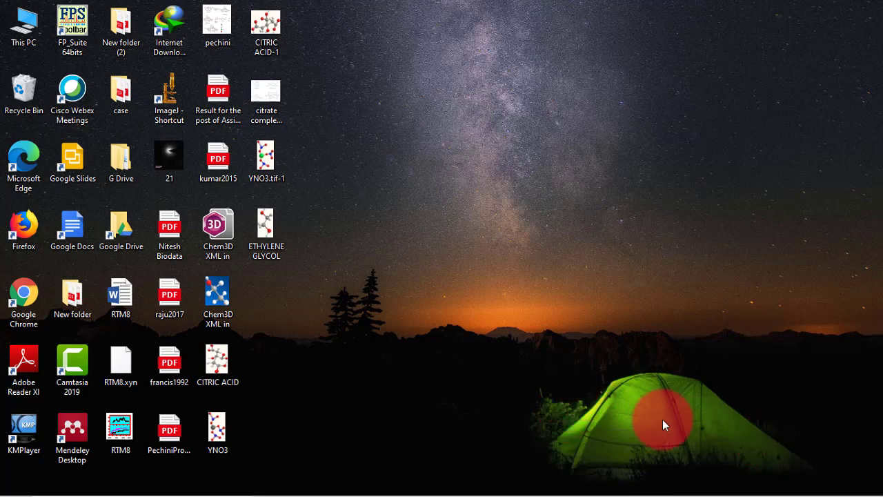
Step: Switch to the Excel workbook, copy all of column A, and paste it into OriginPro's A(X) column starting at row 1
mouse_move(560, 486)
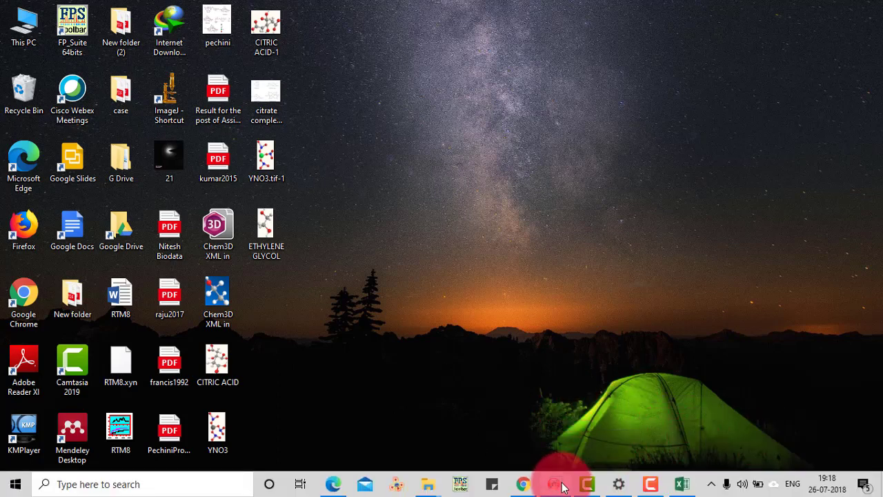
click(681, 484)
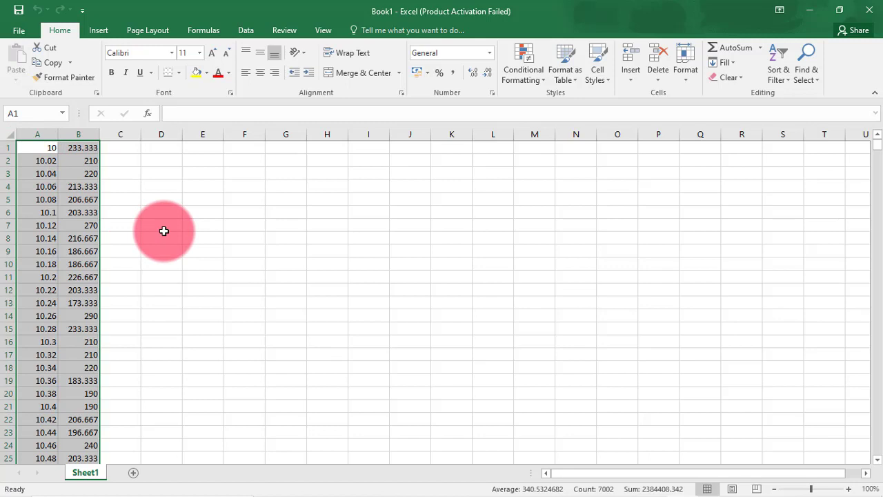
click(42, 136)
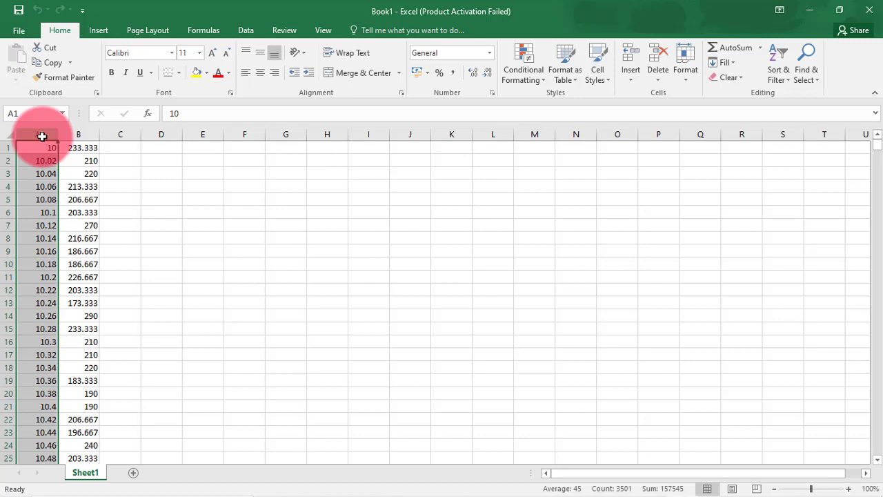
key(ctrl+c)
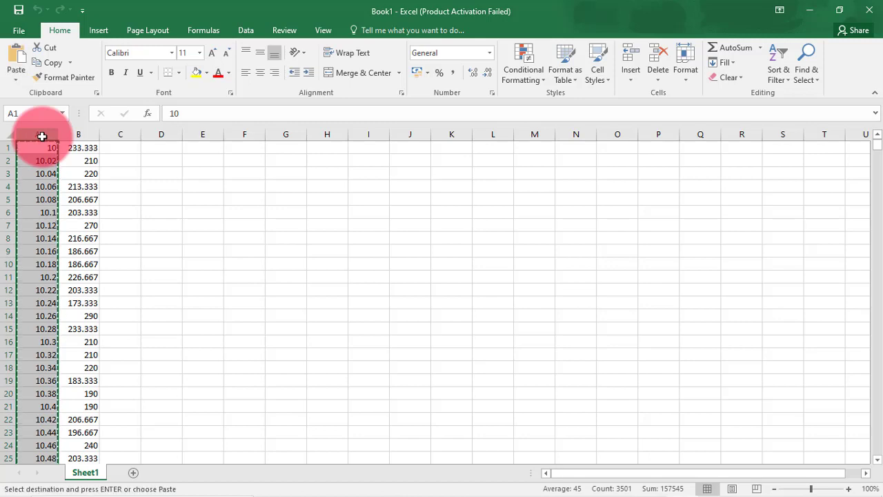
click(811, 10)
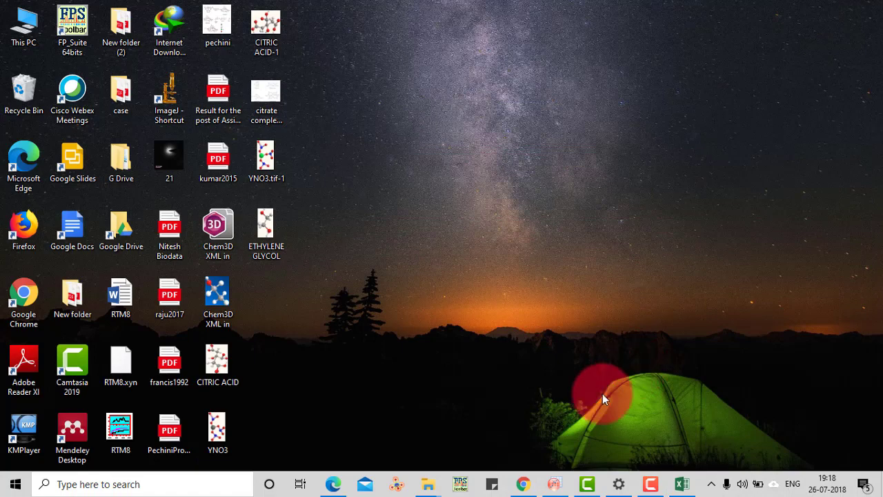
click(554, 483)
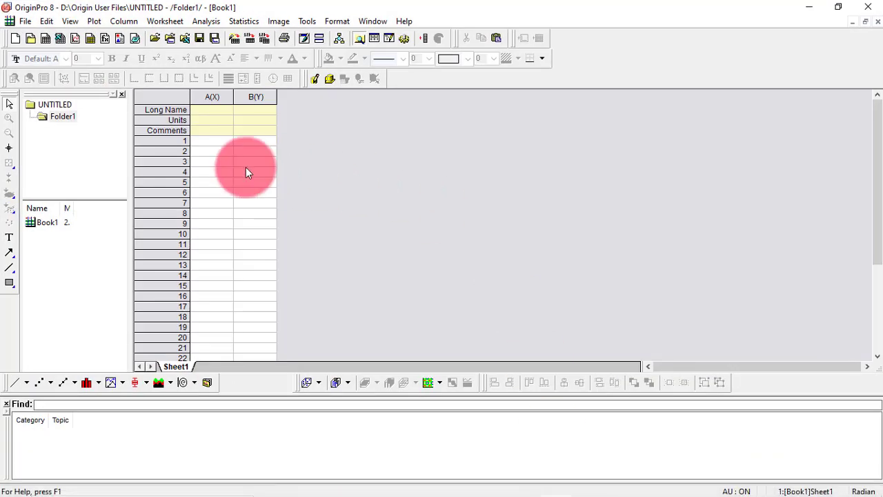
click(200, 145)
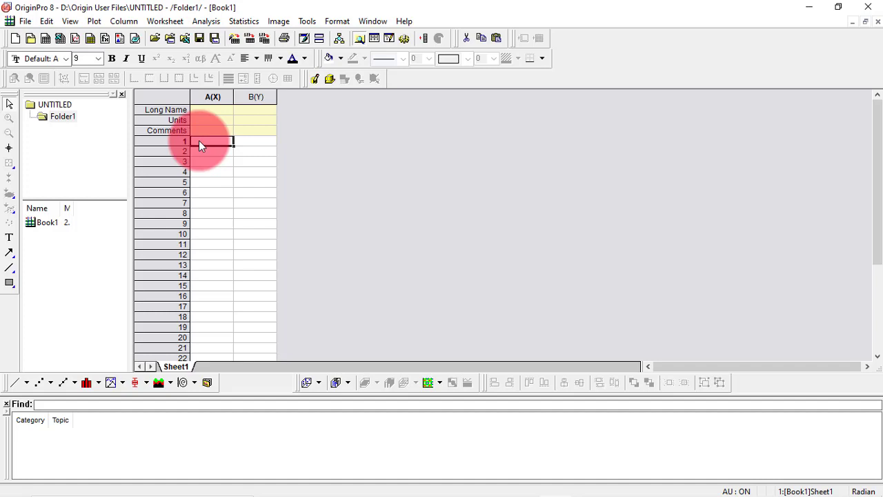
key(ctrl+v)
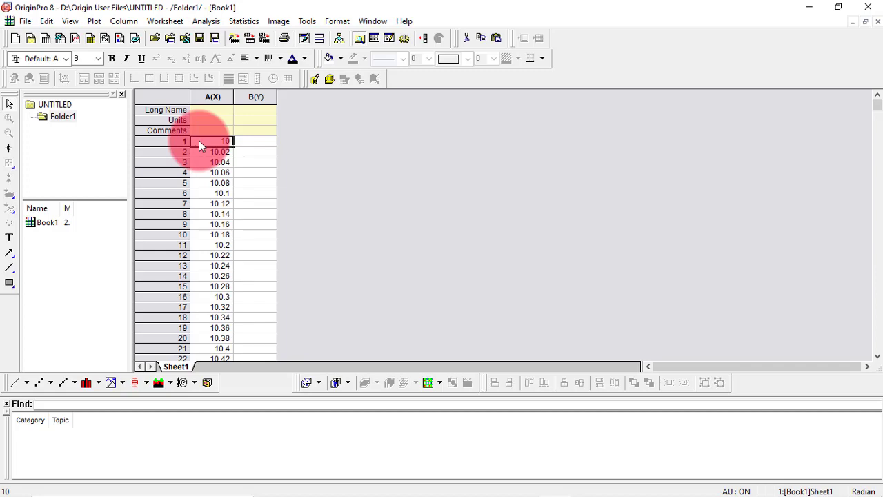
Step: Copy all of column B from the Excel workbook and paste it into OriginPro's B(Y) column starting at row 1
click(259, 142)
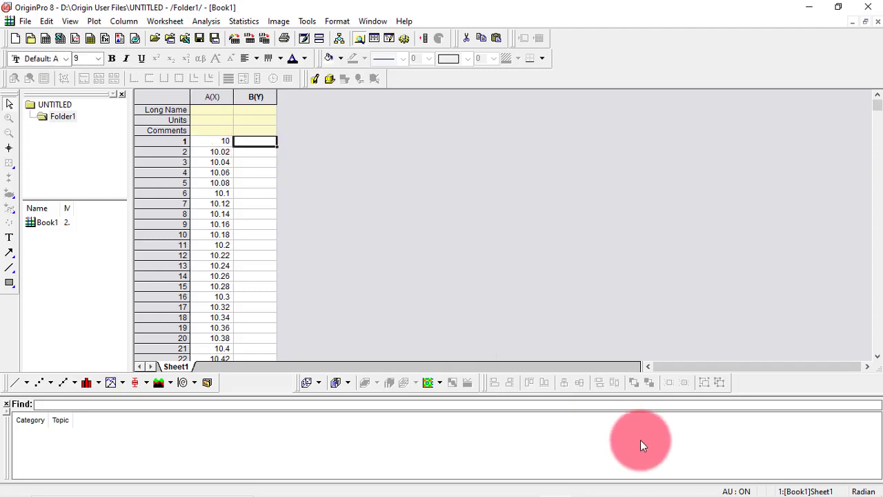
click(808, 8)
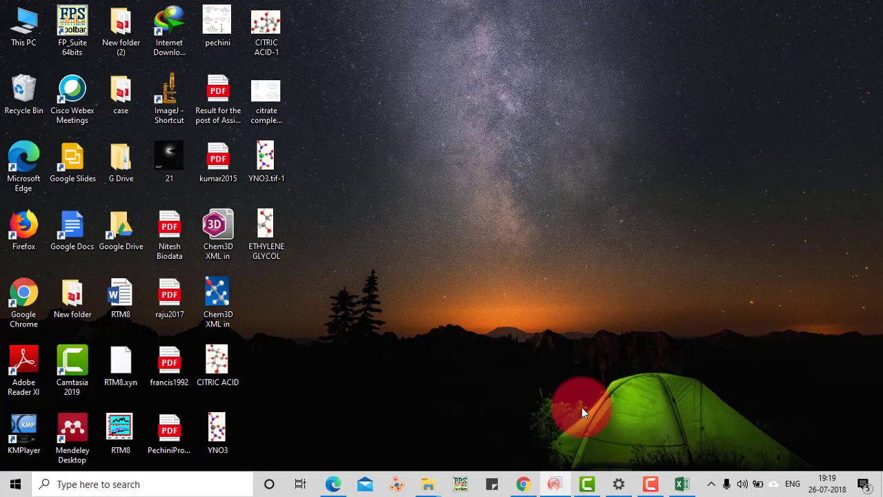
click(681, 485)
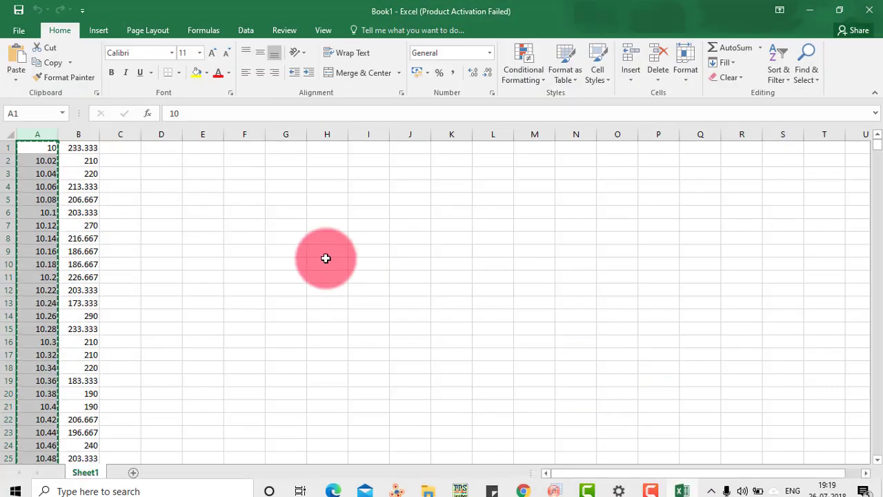
click(84, 135)
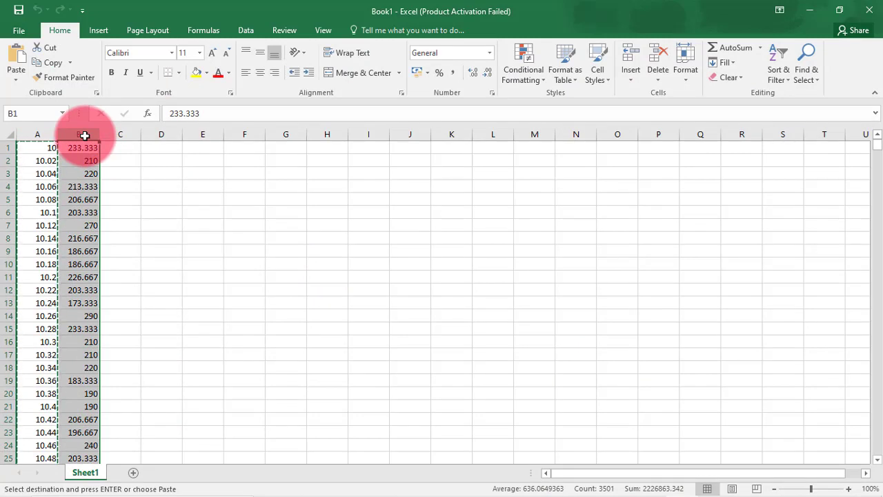
key(ctrl+c)
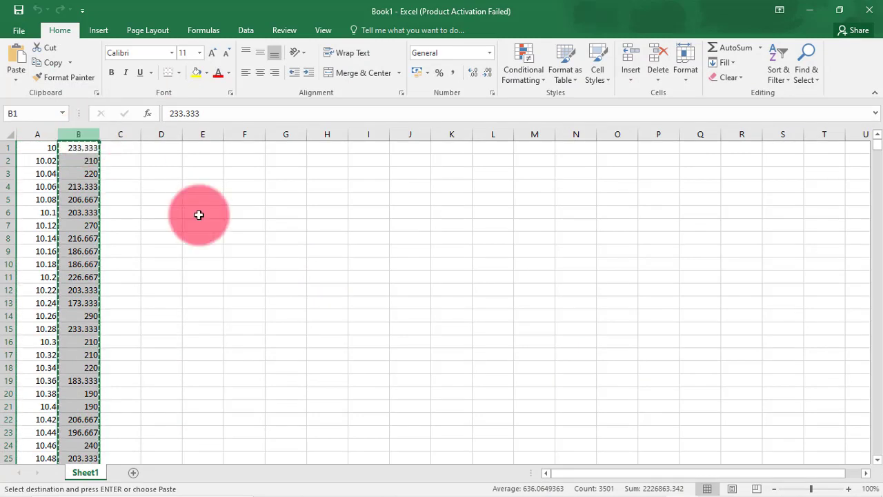
click(809, 10)
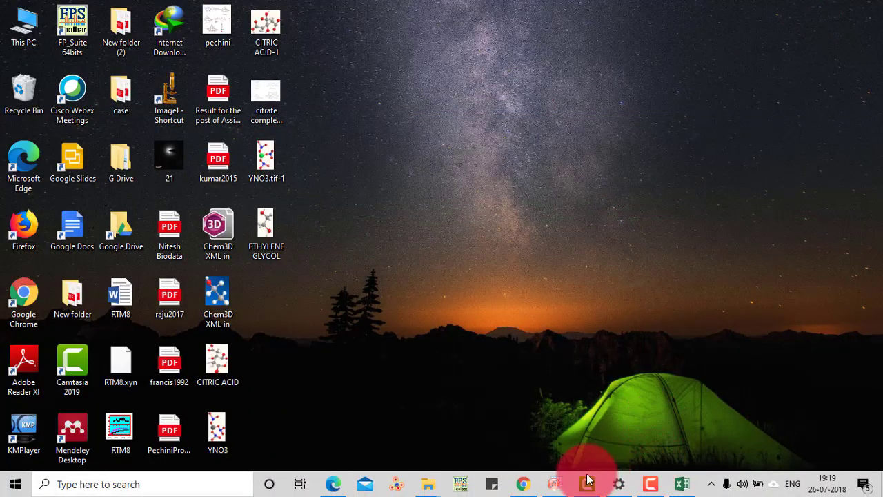
click(557, 485)
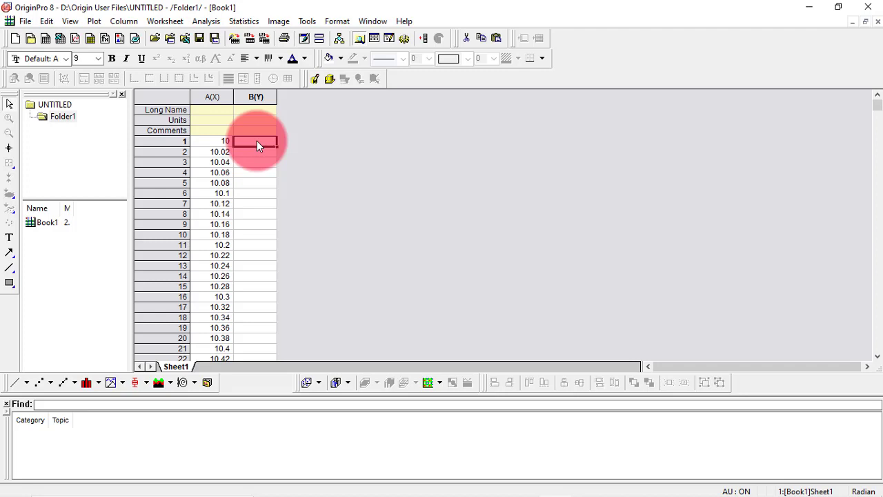
key(ctrl+v)
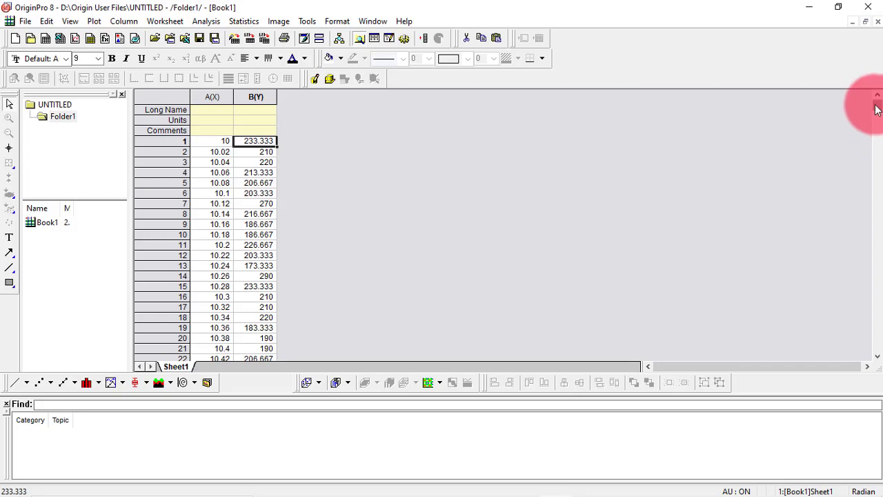
Step: Plot the entire worksheet as a line graph of B(Y) against A(X) and dismiss the system theme reminder
mouse_move(877, 111)
mouse_down()
mouse_move(874, 122)
mouse_move(874, 103)
mouse_up()
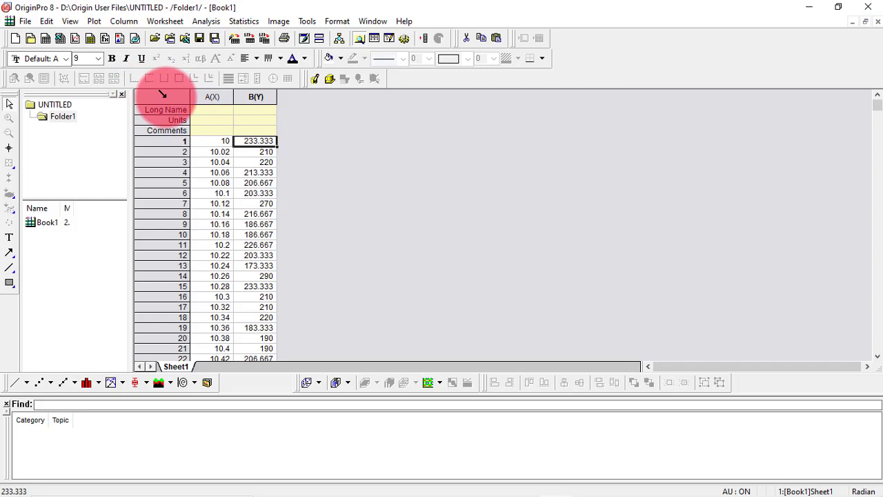
click(162, 94)
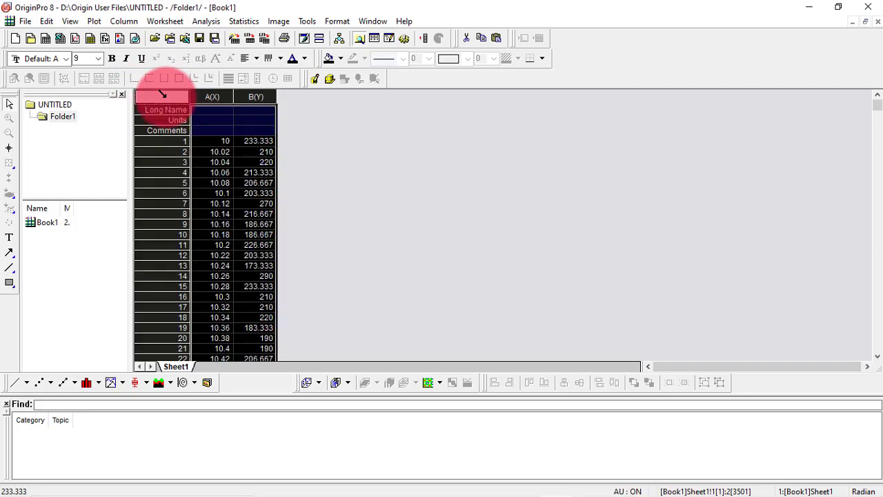
click(15, 383)
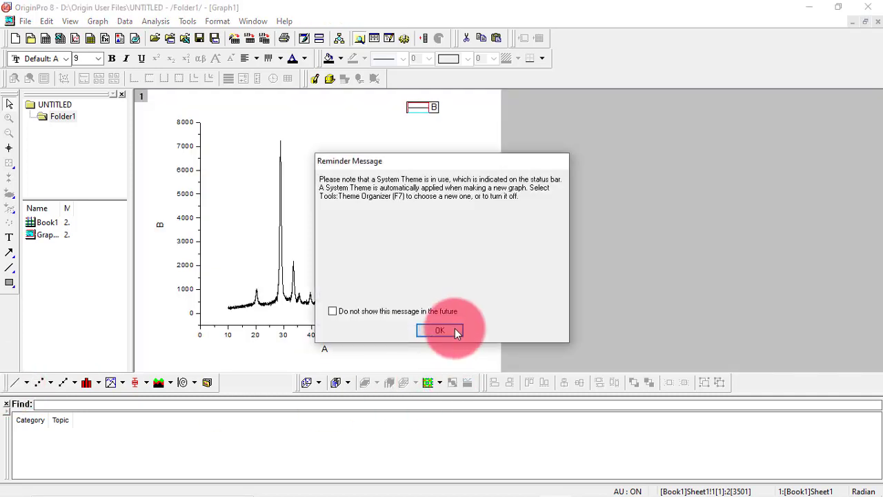
click(441, 331)
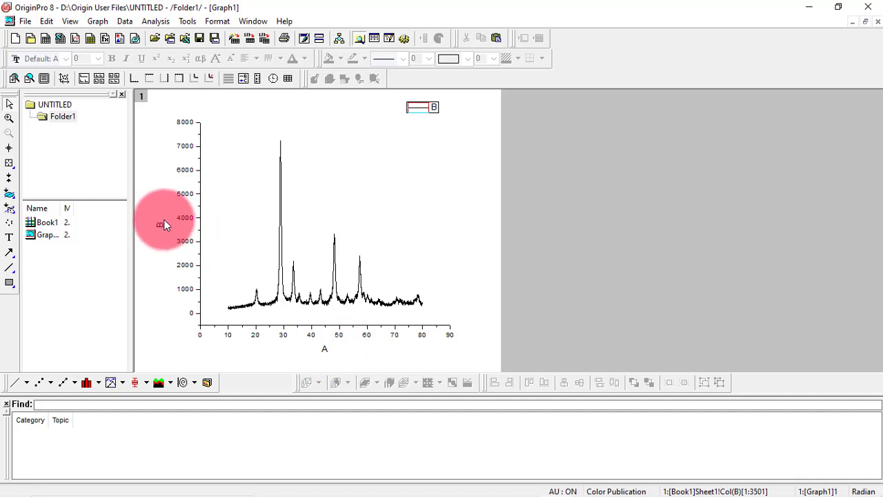
Step: Title the graph's x axis "2 Theta (degree)" and its y axis "Intensity (a.u.)"
double_click(328, 350)
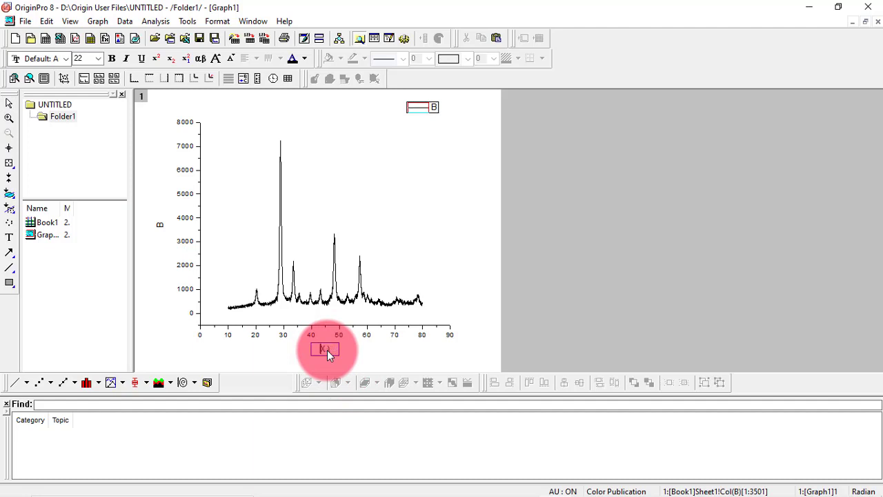
key(BackSpace)
key(BackSpace)
key(BackSpace)
text(Heta (degree))
double_click(160, 225)
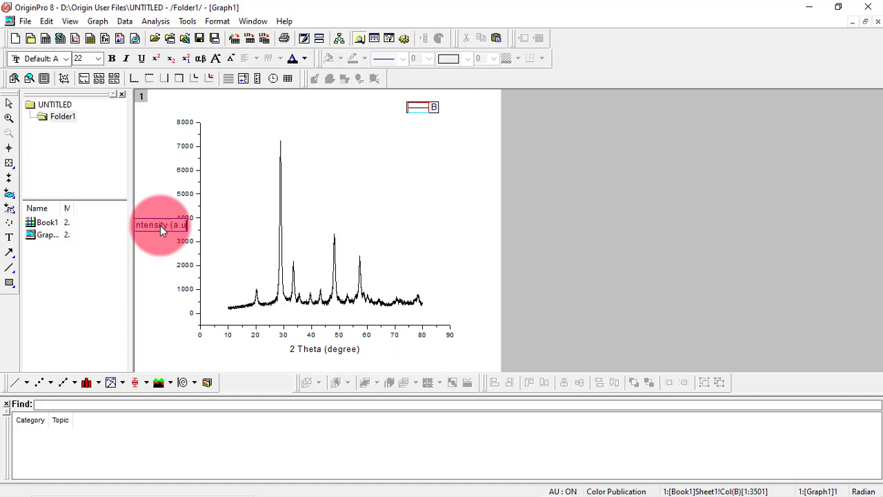
click(378, 199)
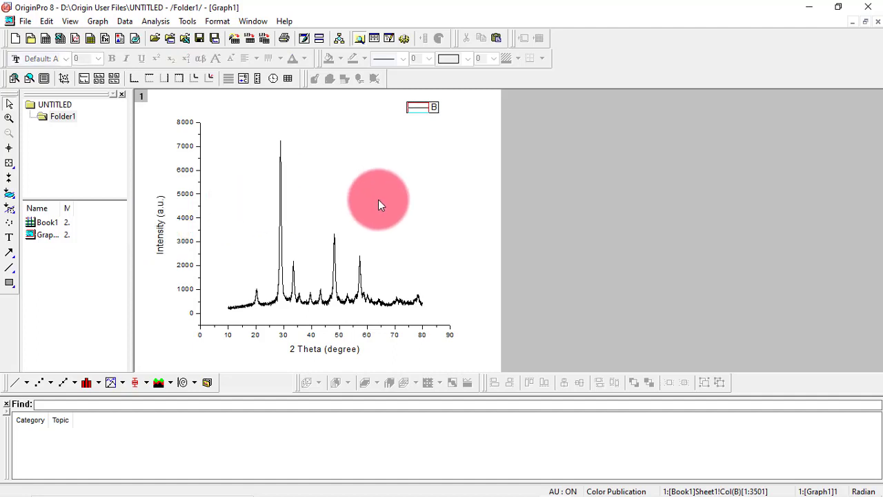
Step: Format the x axis title "2 Theta (degree)" as bold Times New Roman at size 26
double_click(360, 353)
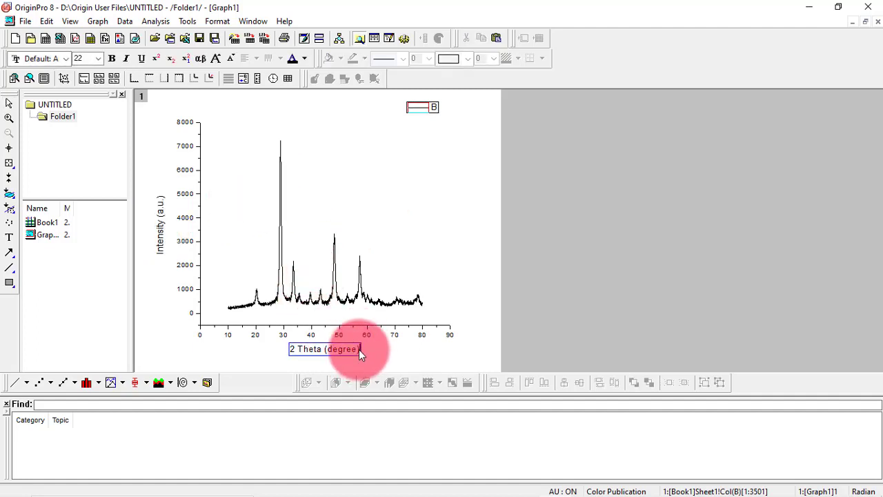
drag(359, 349, 287, 350)
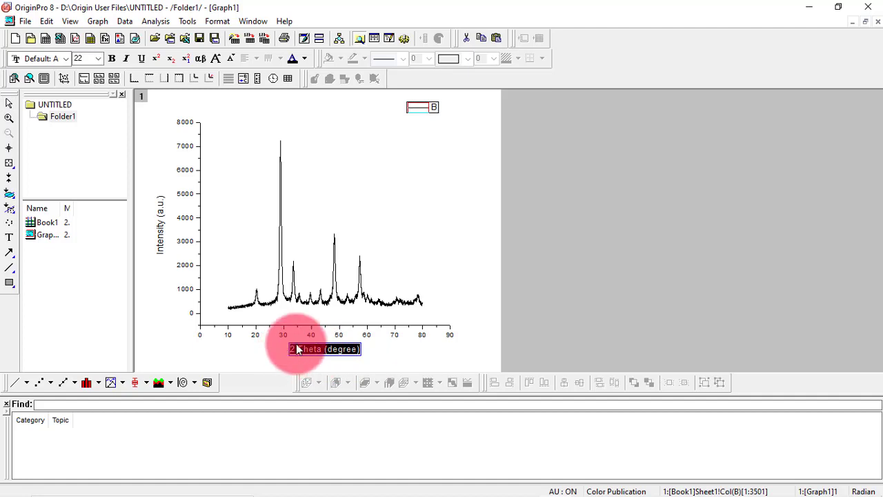
click(100, 59)
click(83, 194)
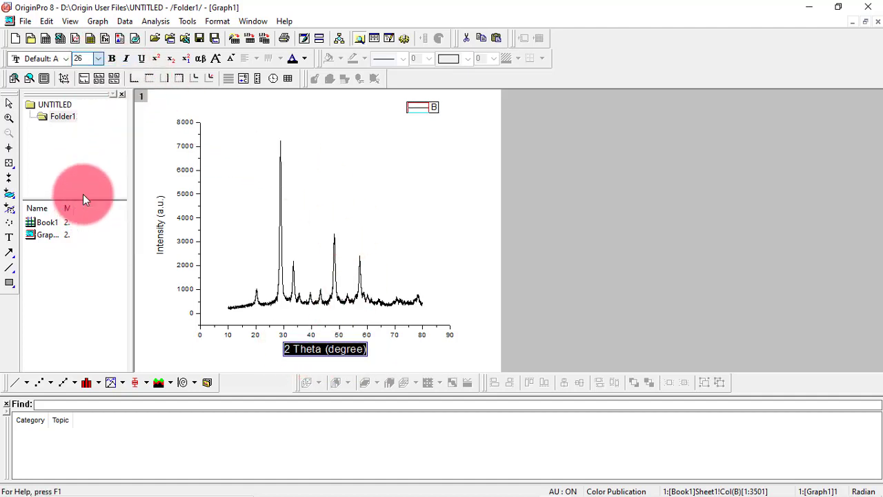
click(66, 59)
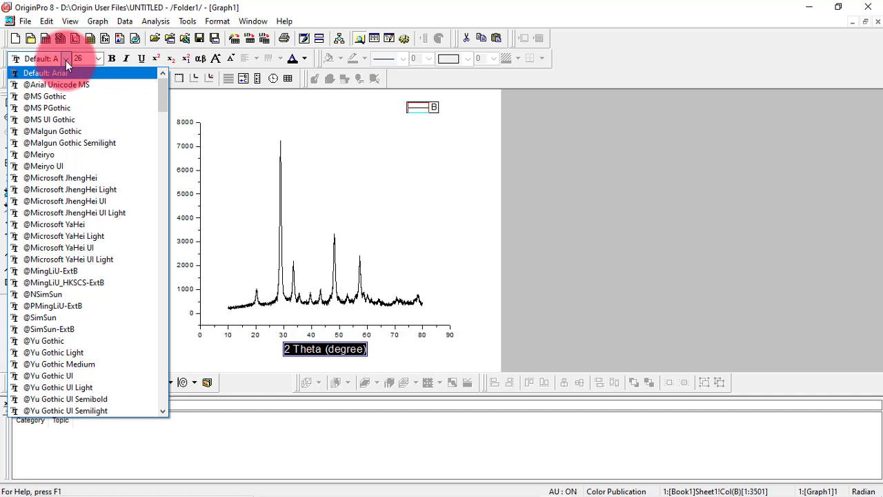
mouse_move(165, 96)
mouse_down()
mouse_move(161, 126)
mouse_move(158, 94)
mouse_up()
click(157, 94)
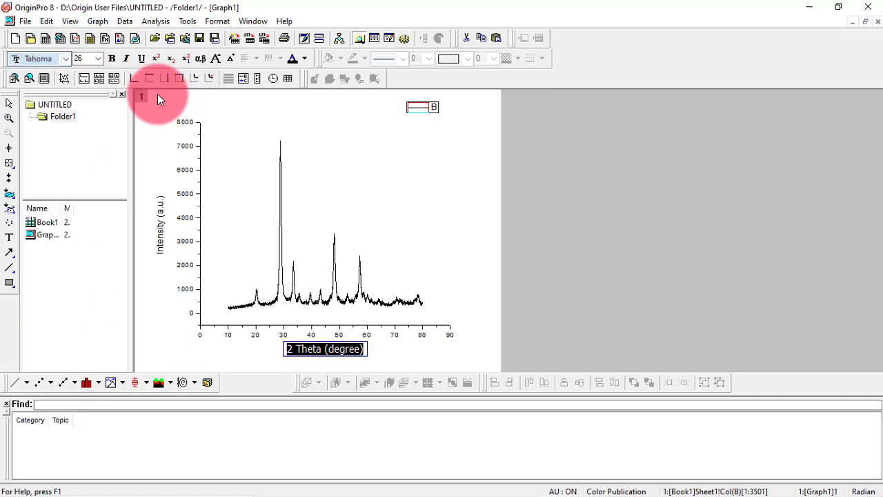
click(67, 59)
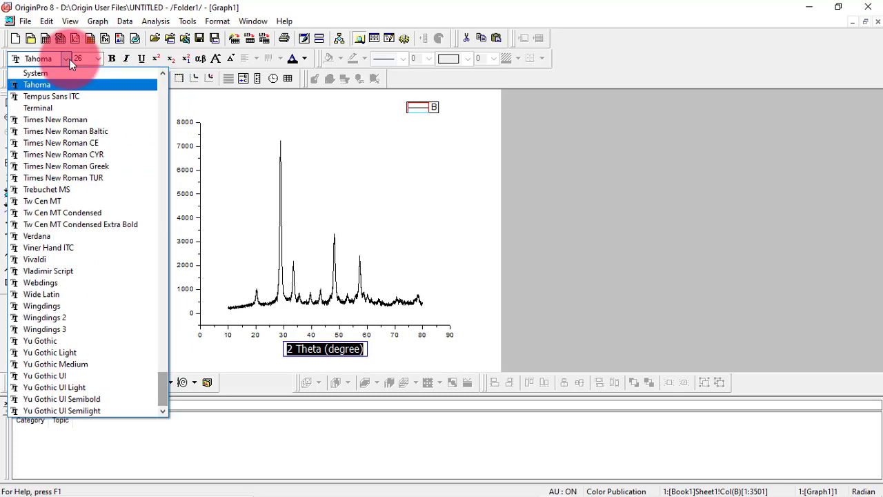
click(81, 120)
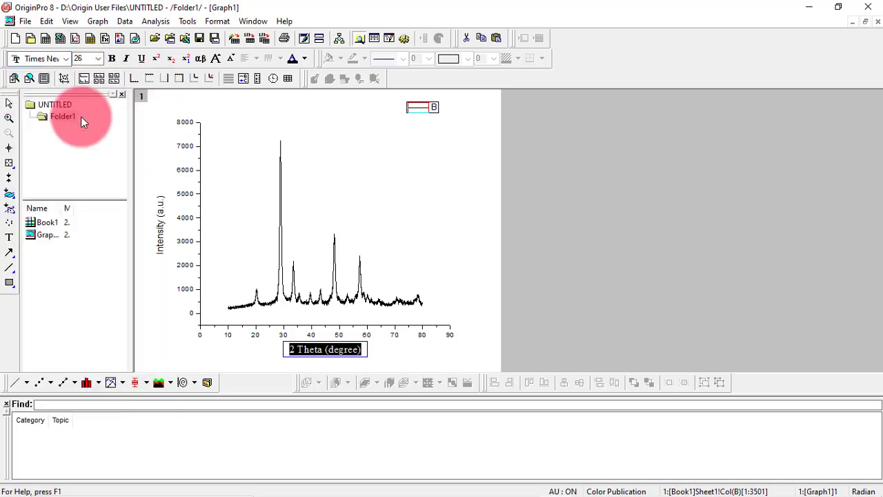
click(111, 58)
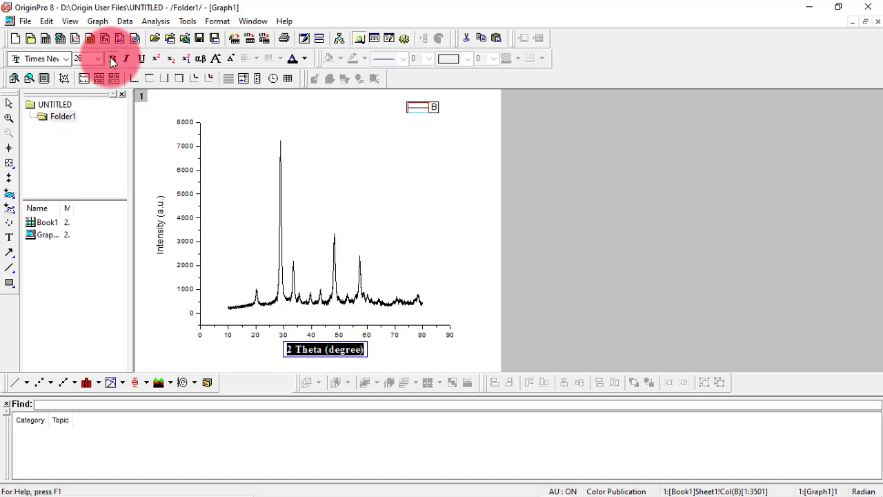
Step: Format the y axis title "Intensity (a.u.)" as bold Times New Roman at size 26
double_click(160, 228)
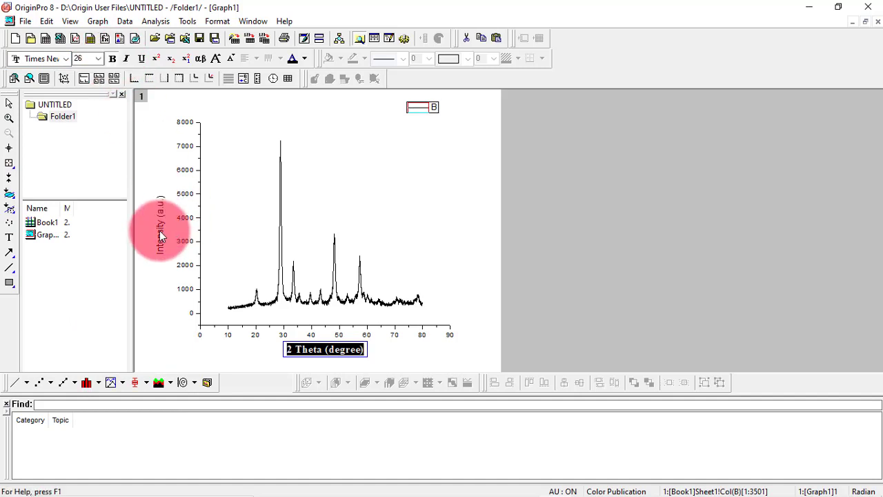
click(65, 57)
key(t)
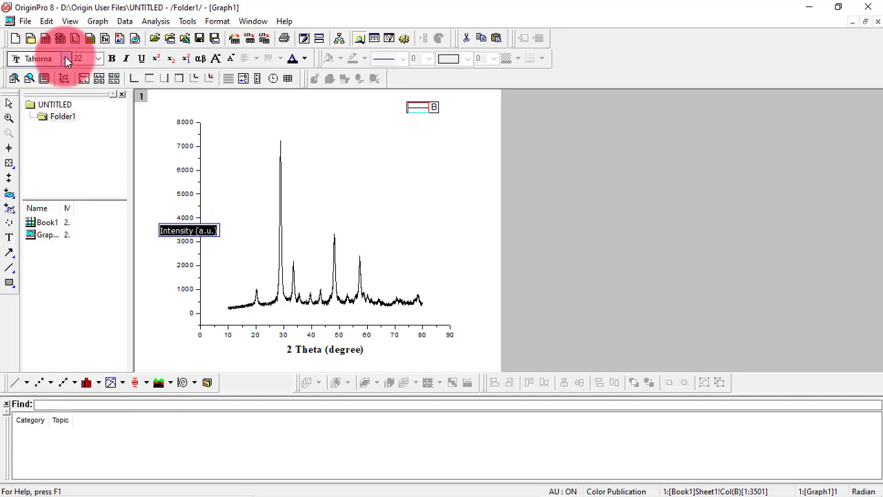
click(65, 57)
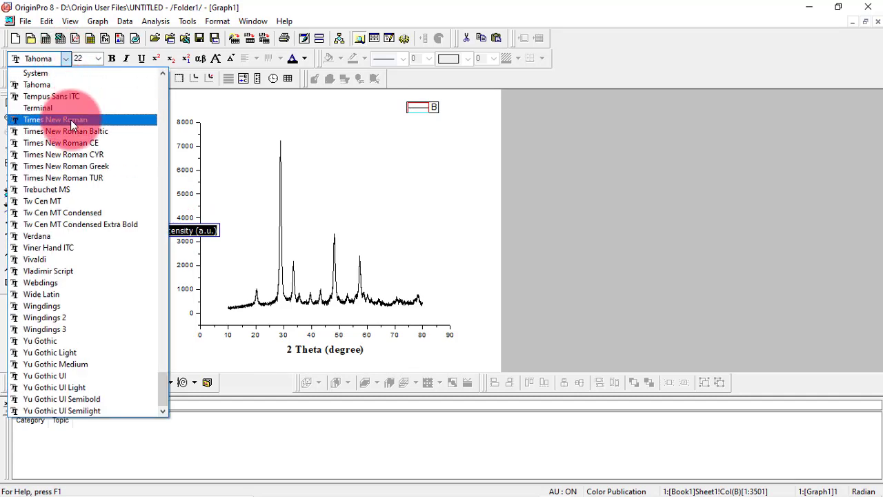
click(71, 124)
click(99, 58)
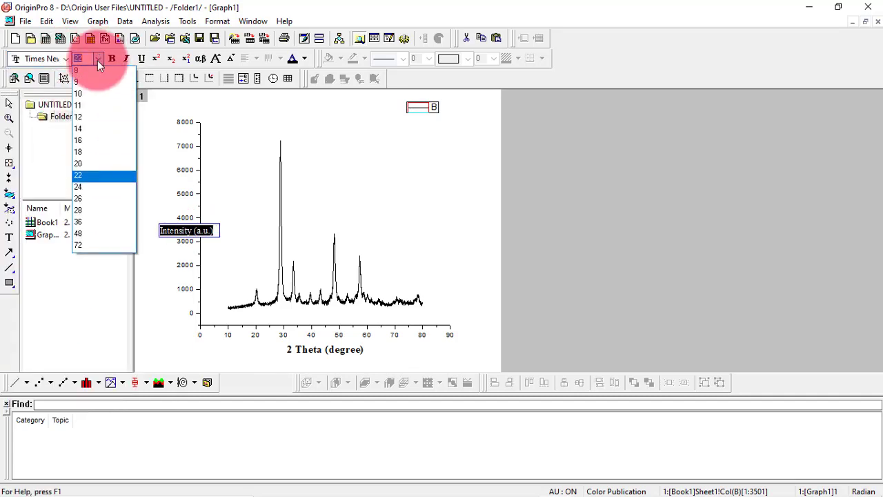
click(92, 200)
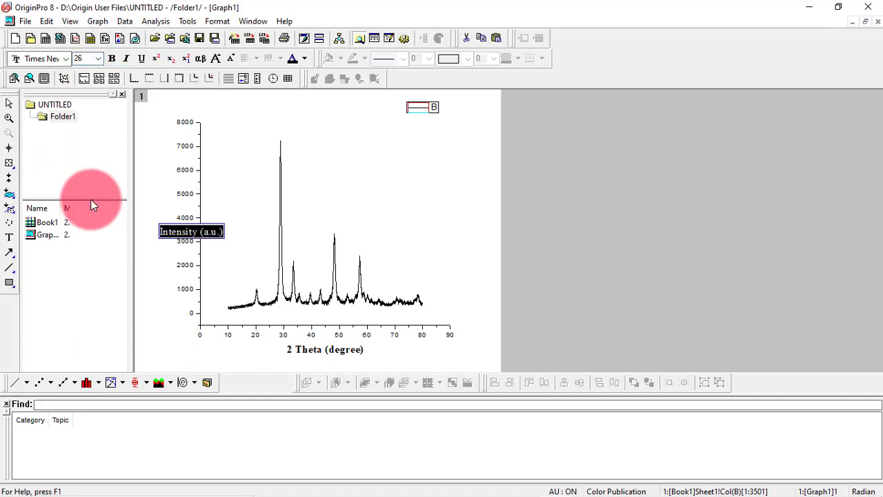
click(114, 58)
click(445, 236)
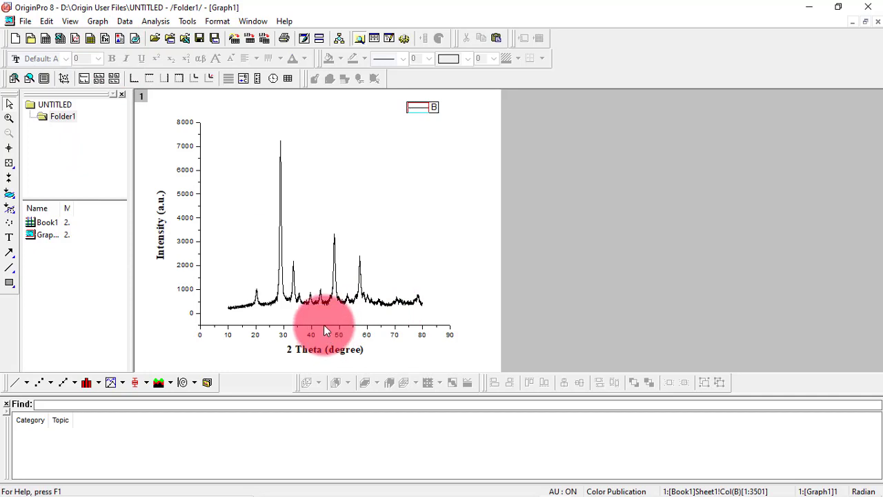
Step: Set the x axis scale to run from 10 to 80 and apply it to the graph
double_click(339, 332)
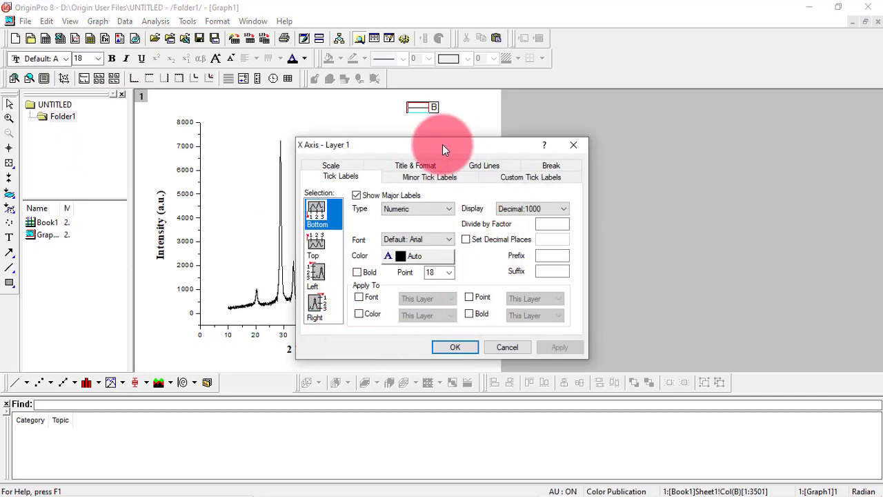
drag(442, 145, 644, 118)
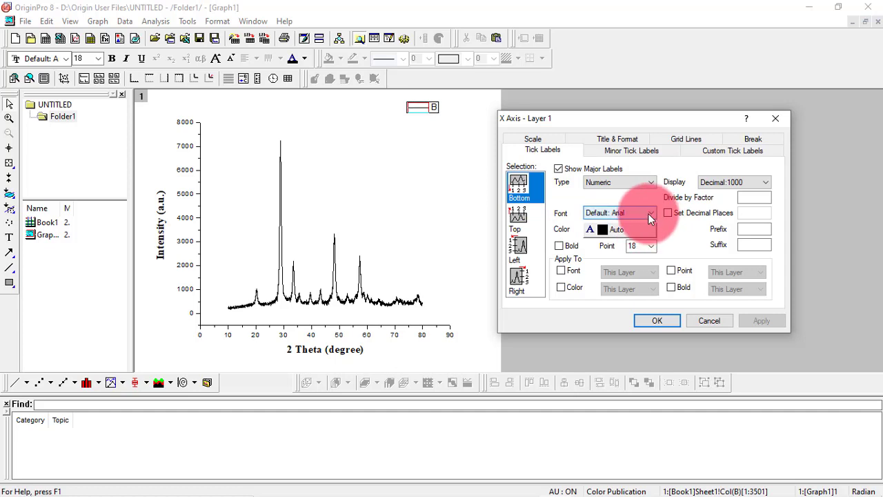
click(545, 141)
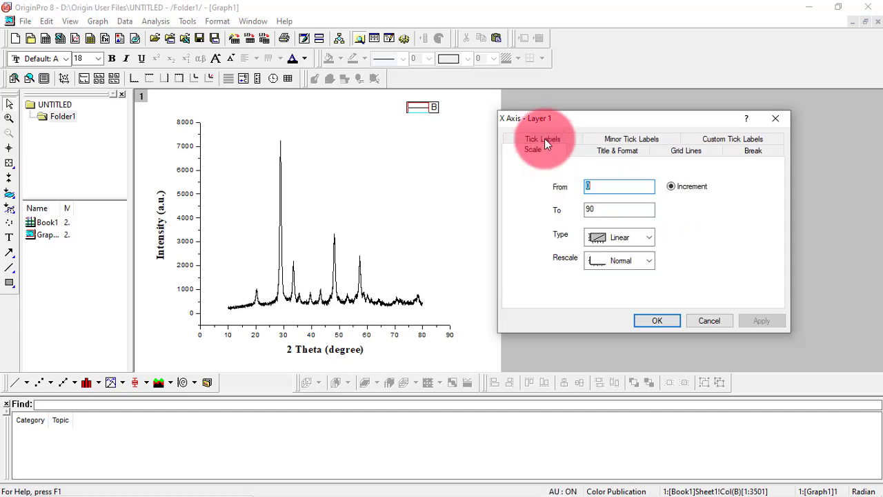
text(10)
click(591, 209)
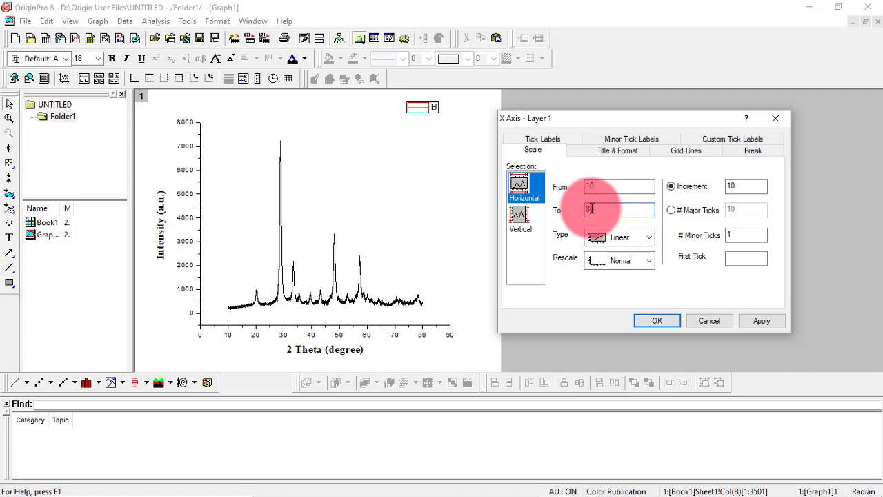
click(766, 320)
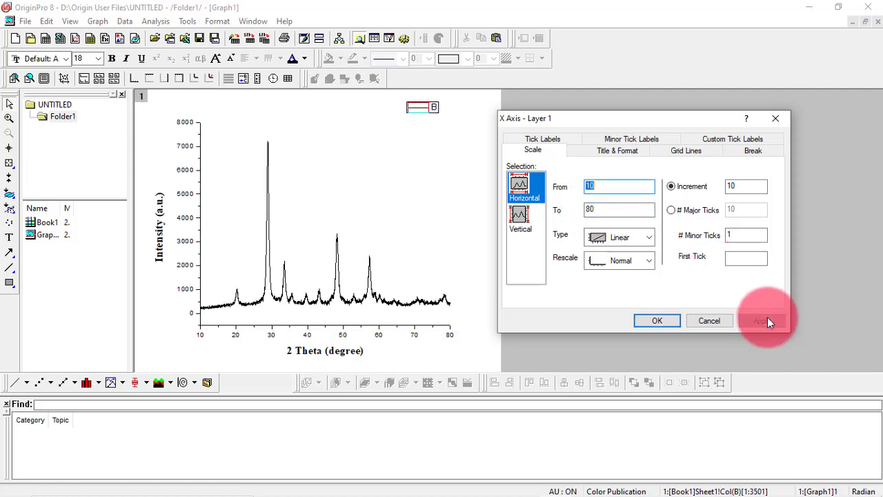
Step: Set the y axis scale to start from 0 and apply it to the graph
click(519, 218)
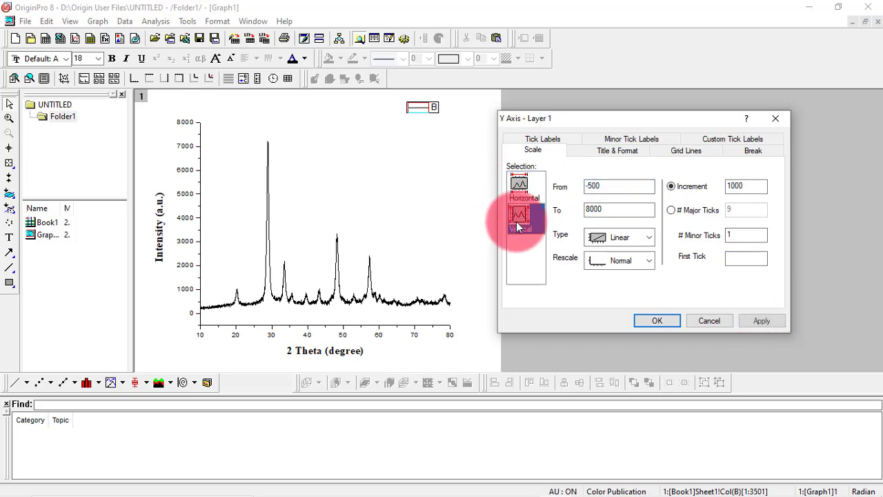
double_click(604, 186)
text(0)
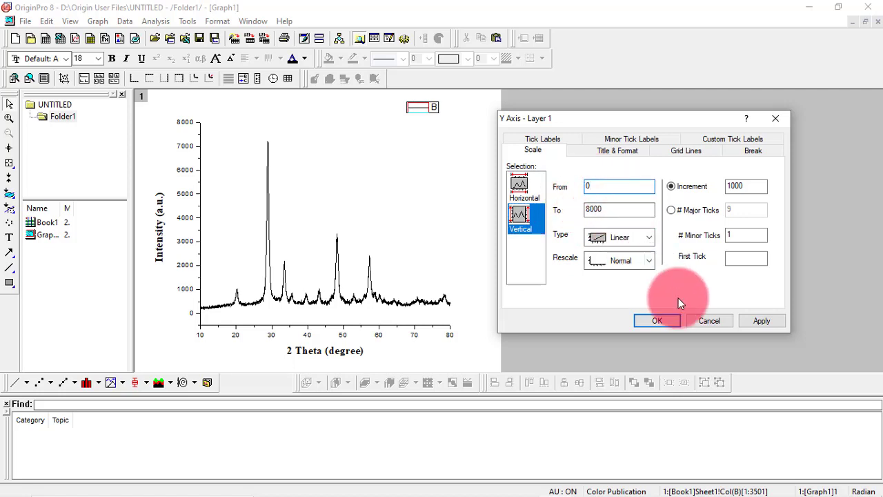
click(756, 316)
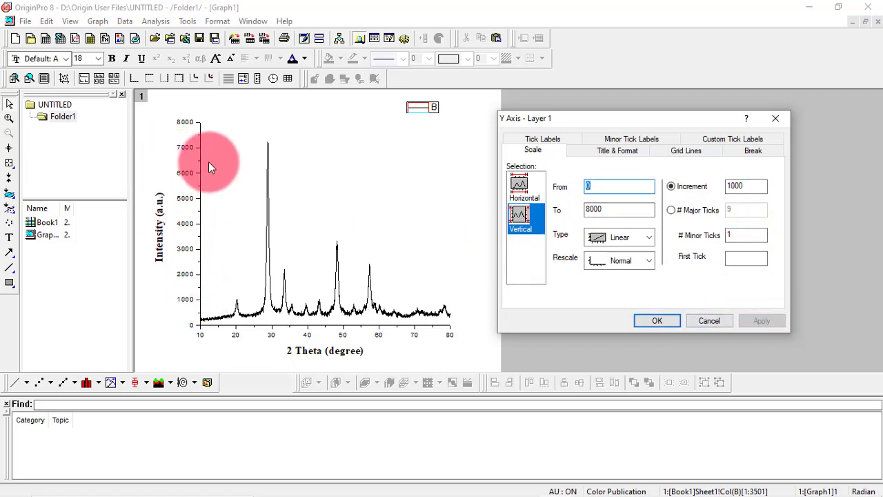
Step: Set the y axis major tick increment to 500 and apply it
click(747, 185)
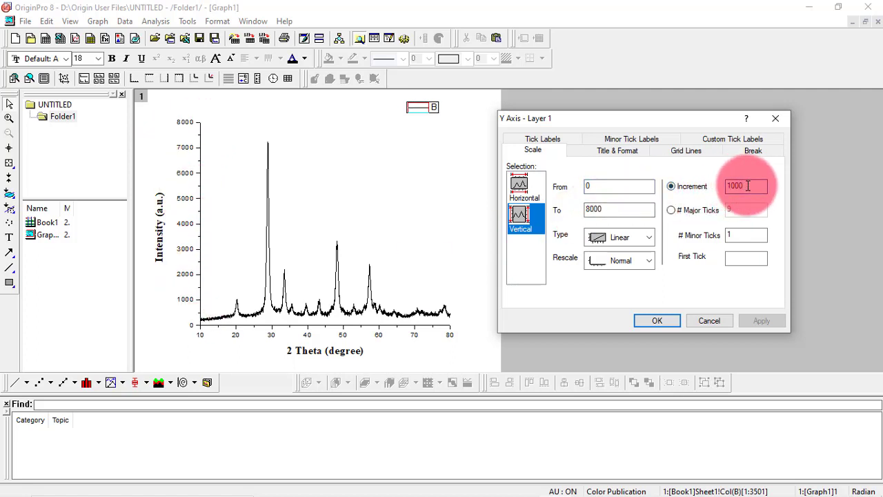
key(BackSpace)
key(BackSpace)
key(BackSpace)
text(5)
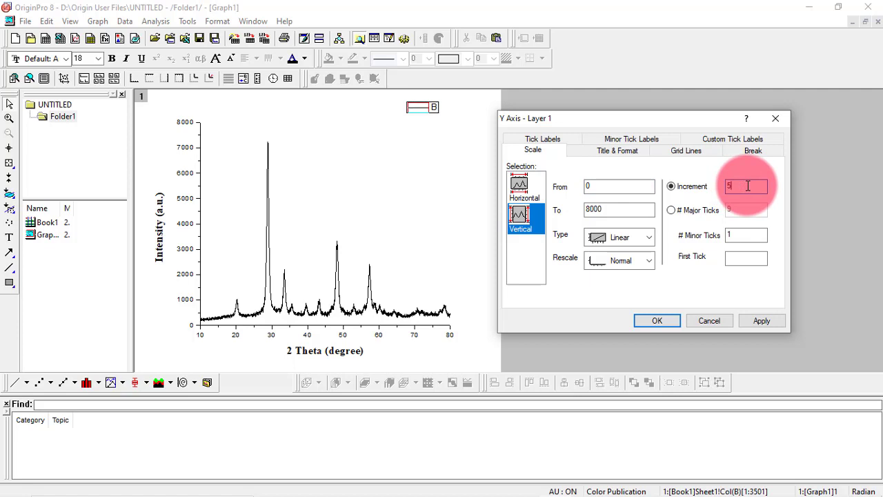
text(00)
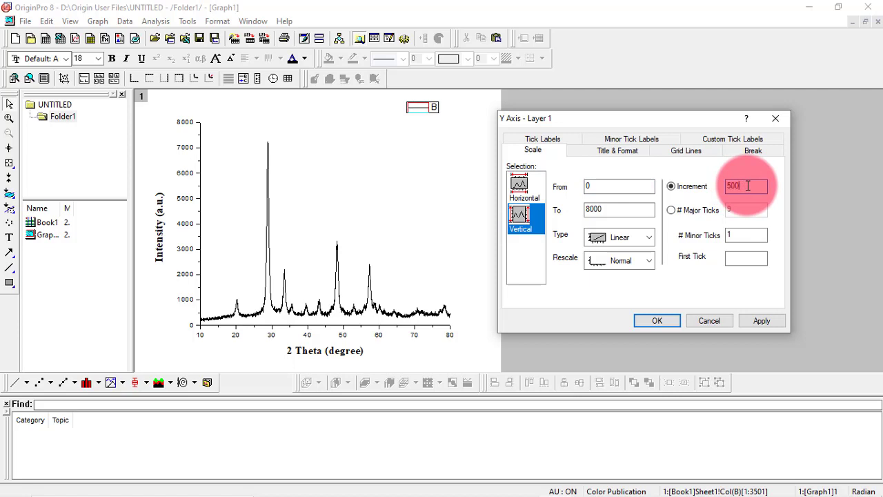
click(767, 316)
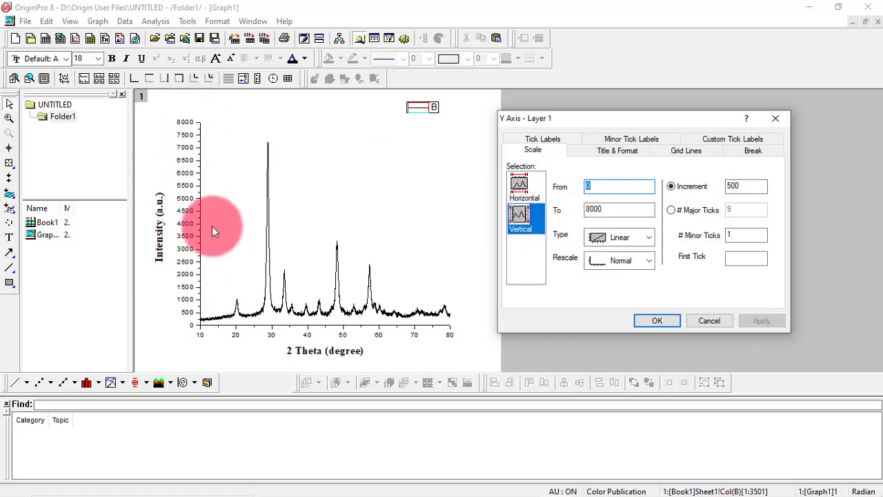
Step: Set the y axis major tick increment back to 1000 and apply it
click(741, 186)
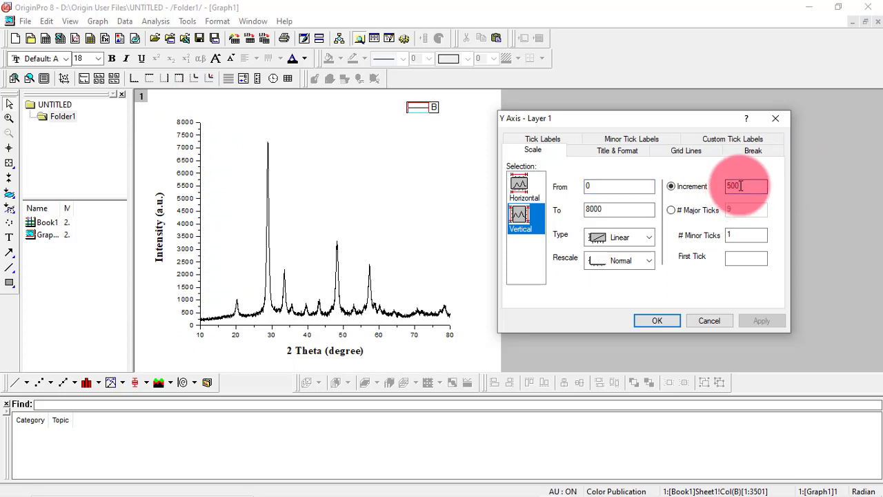
key(BackSpace)
key(BackSpace)
key(BackSpace)
text(100)
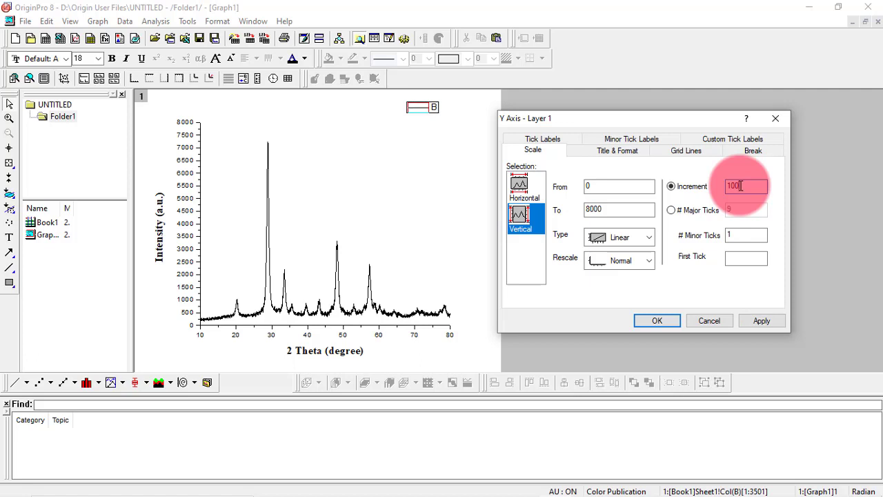
text(0)
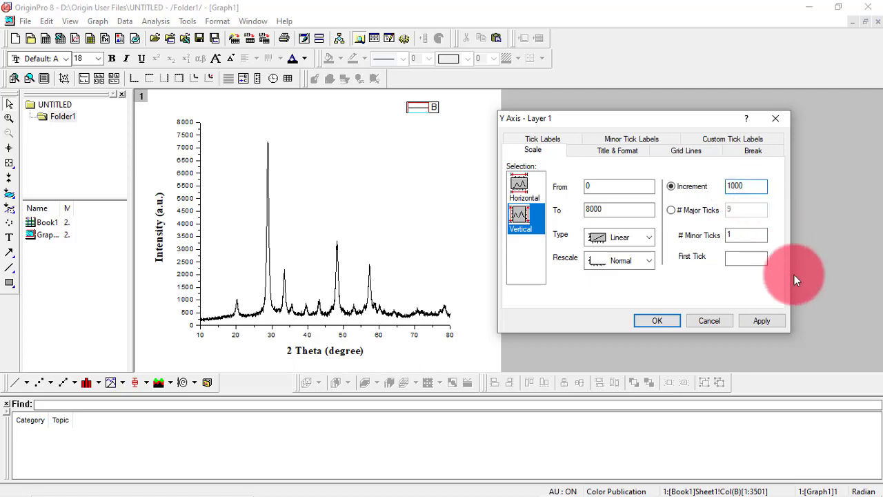
click(762, 321)
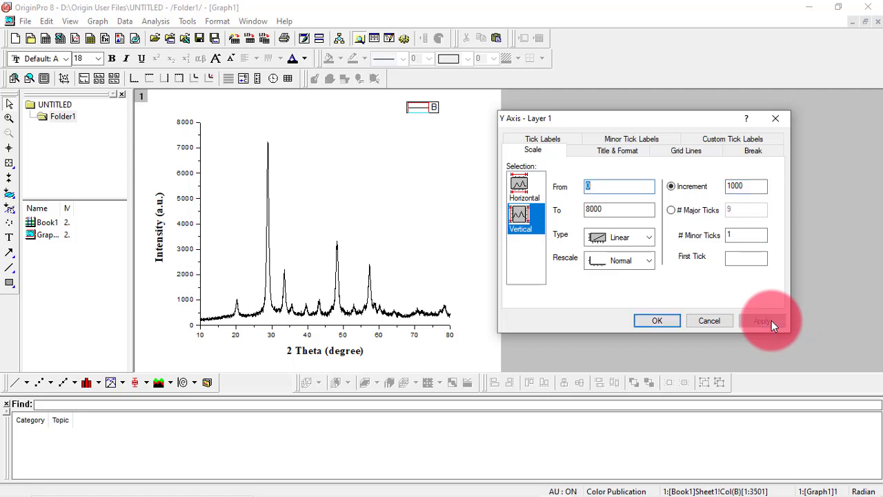
Step: Set both the major and minor ticks of the bottom x axis to In
click(618, 153)
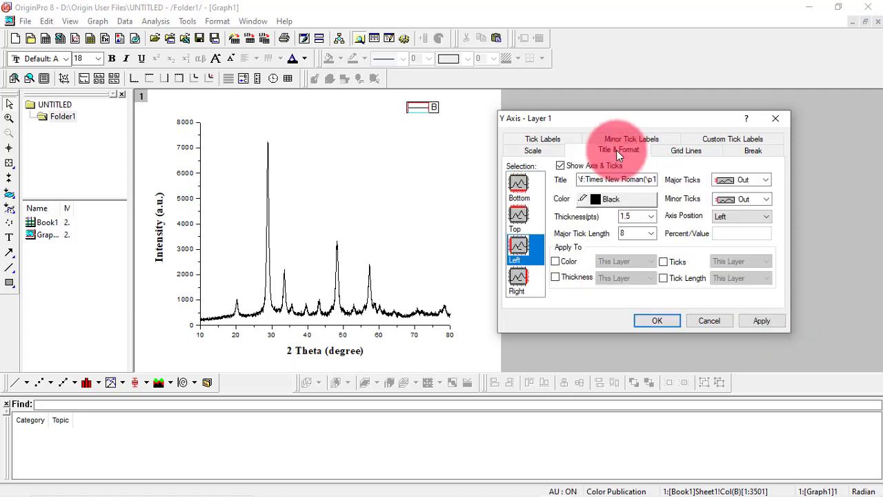
click(524, 190)
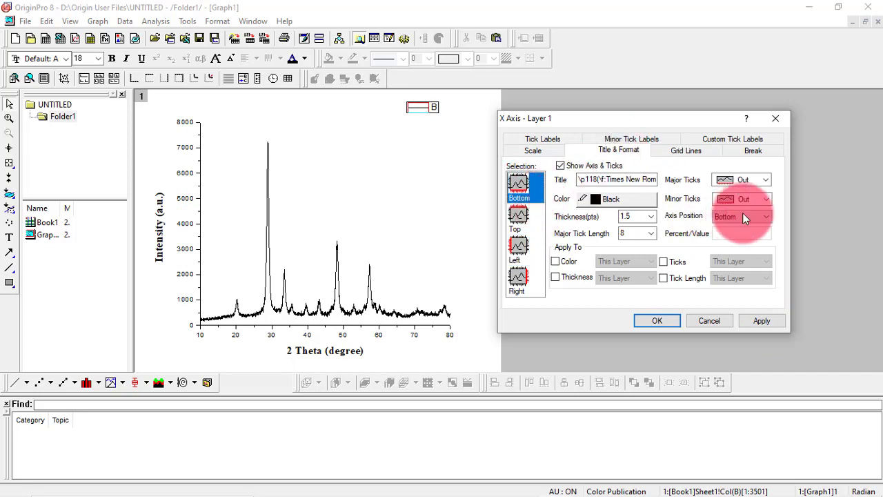
click(767, 180)
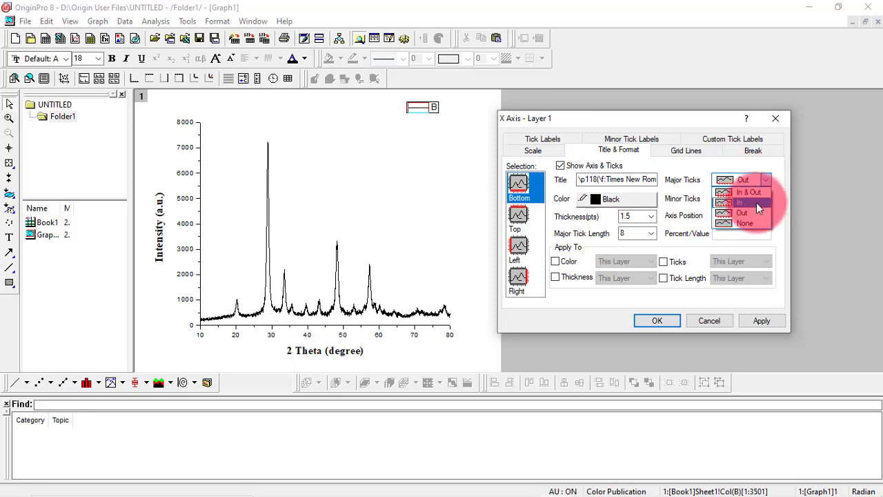
click(756, 202)
click(768, 200)
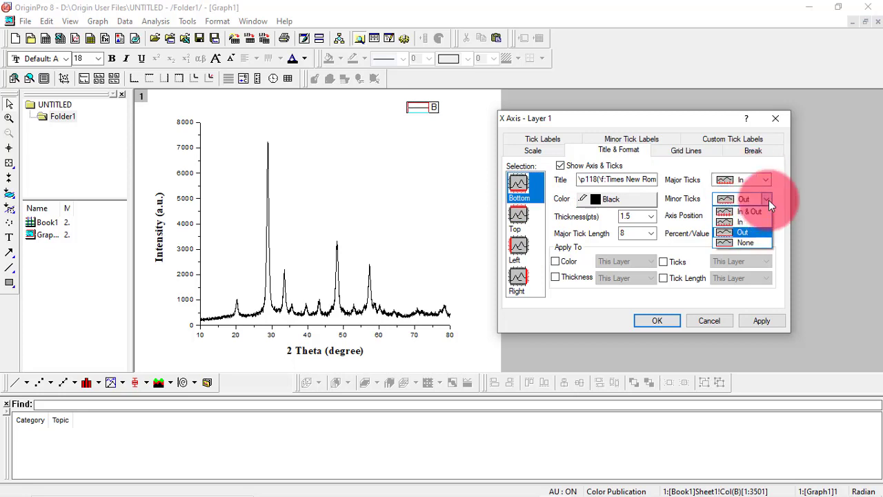
click(747, 222)
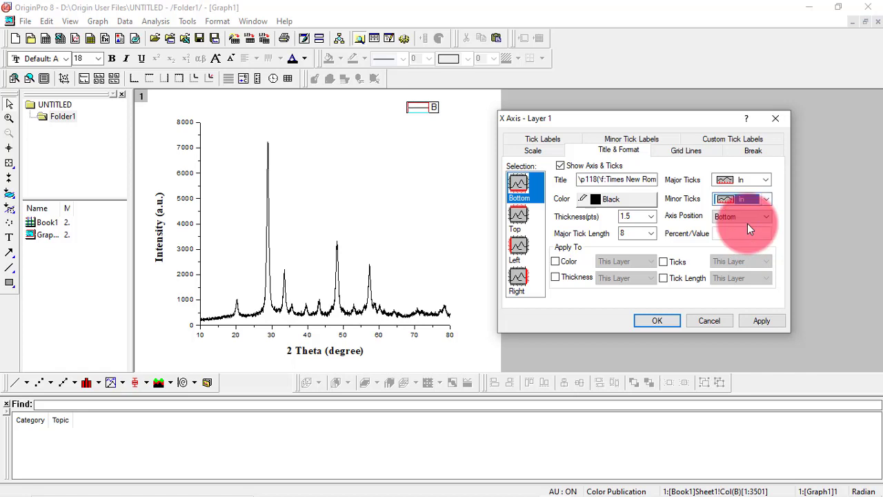
Step: Set the bottom x axis thickness to 3 pts and turn on the axis and ticks of the top x axis
click(653, 218)
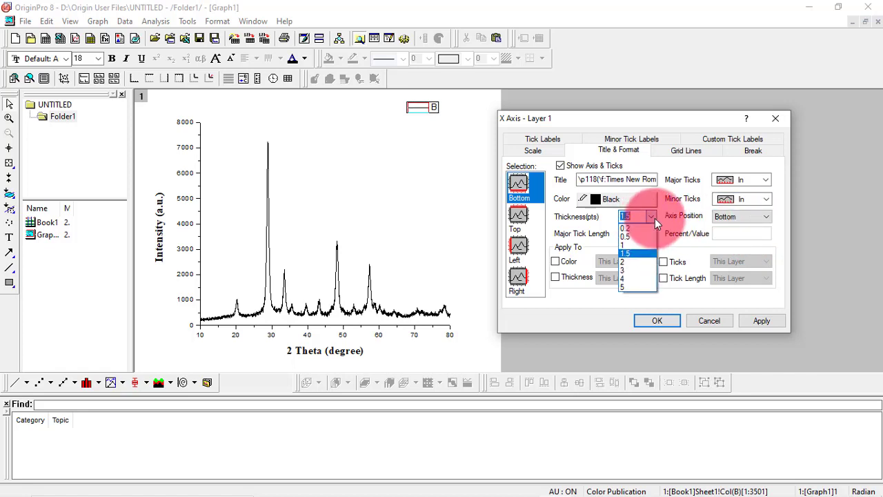
click(640, 270)
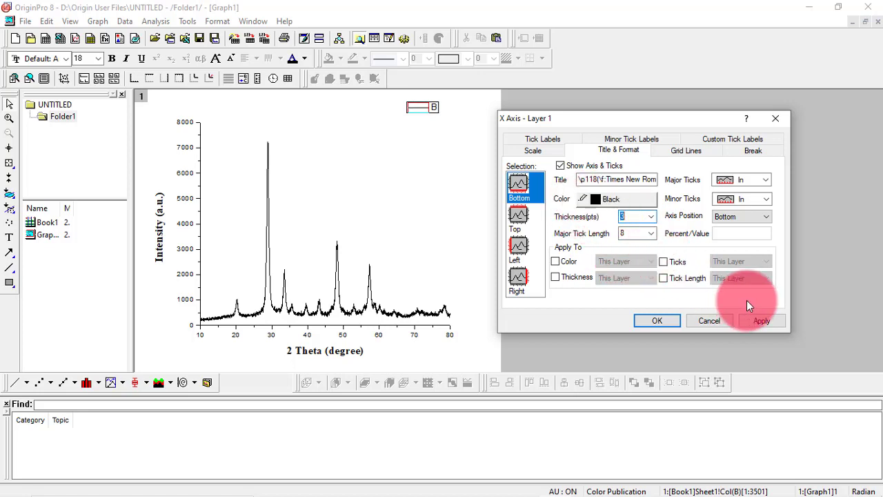
click(520, 224)
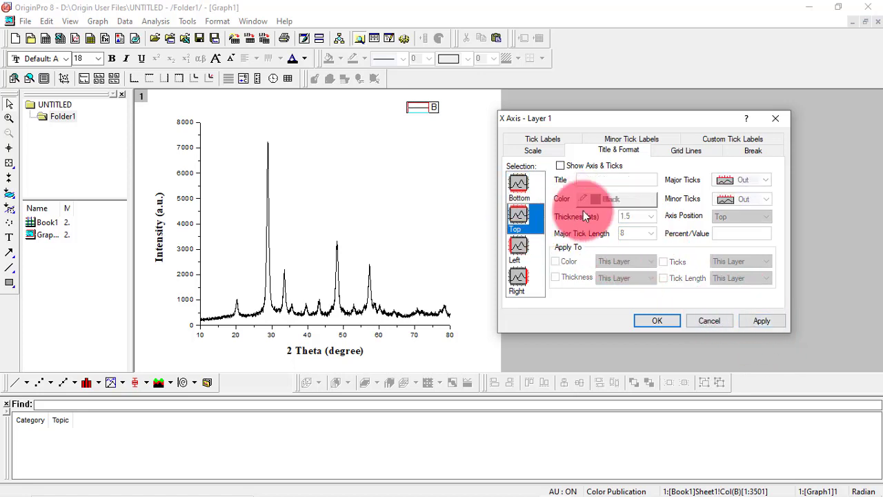
click(561, 166)
Step: Set the top x axis major and minor ticks to None and its thickness to 3 pts
click(764, 181)
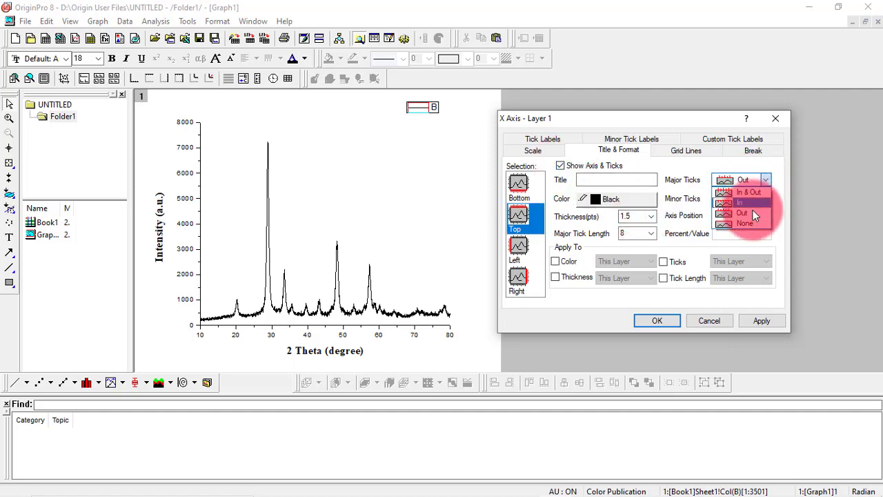
click(755, 222)
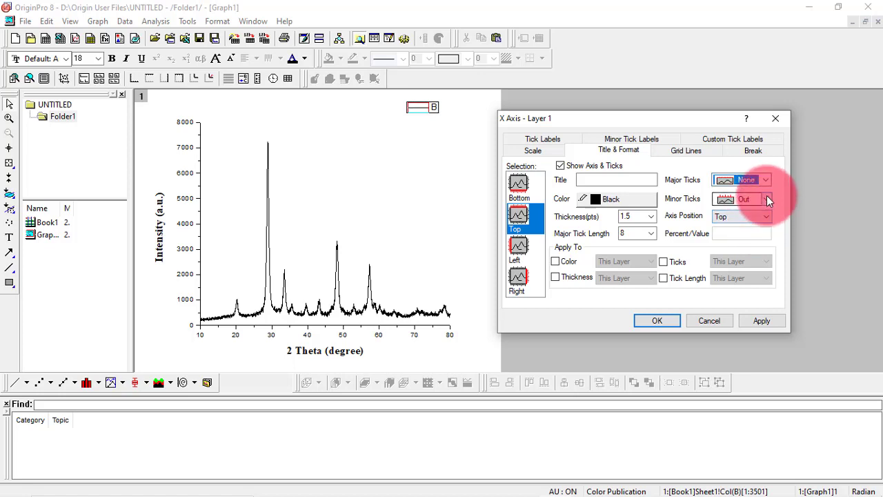
click(767, 200)
click(764, 246)
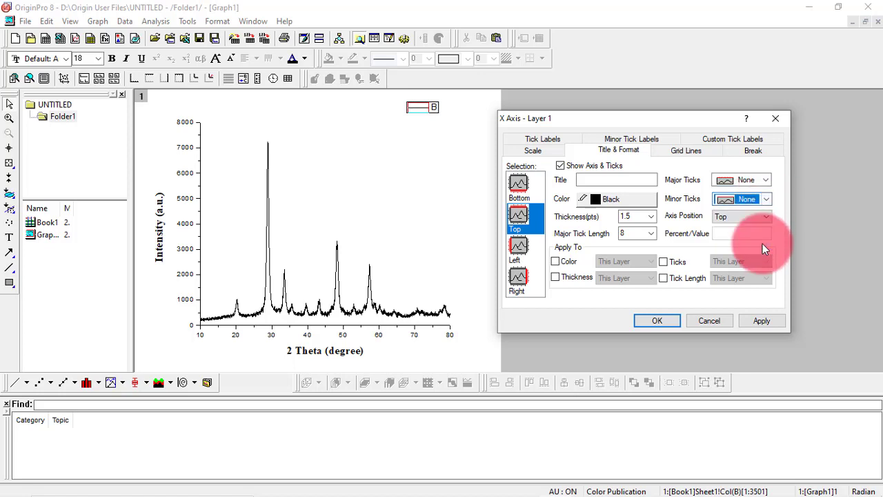
click(651, 216)
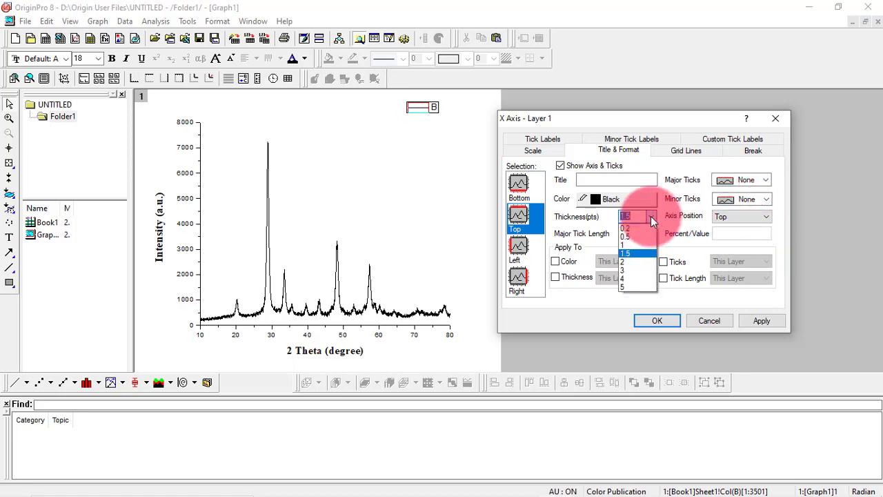
click(638, 271)
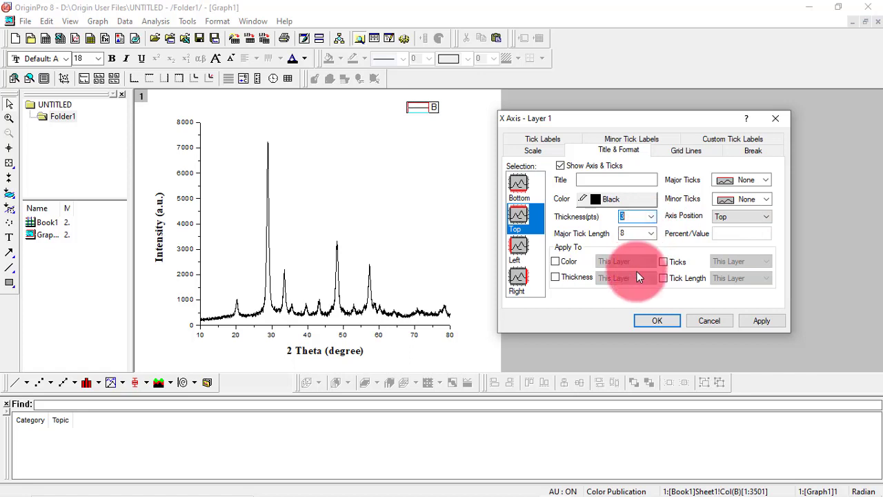
Step: Set the left y axis major and minor ticks to In and its thickness to 3 pts
click(519, 253)
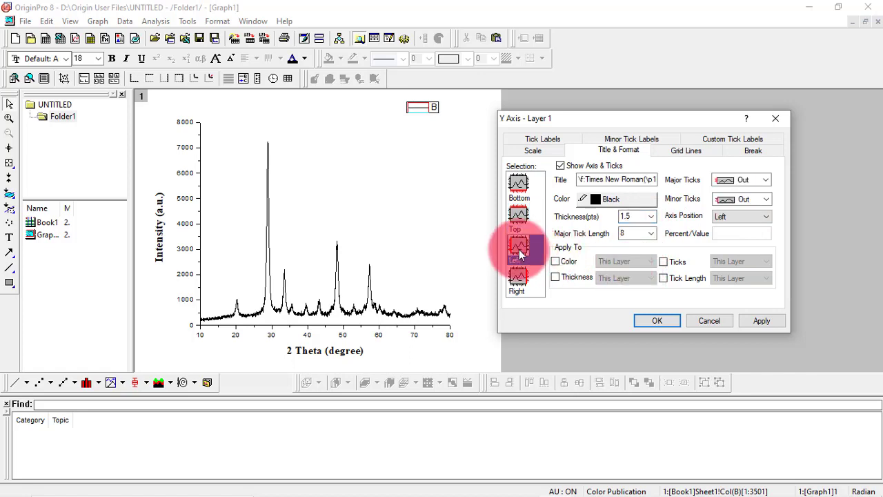
click(768, 179)
click(756, 202)
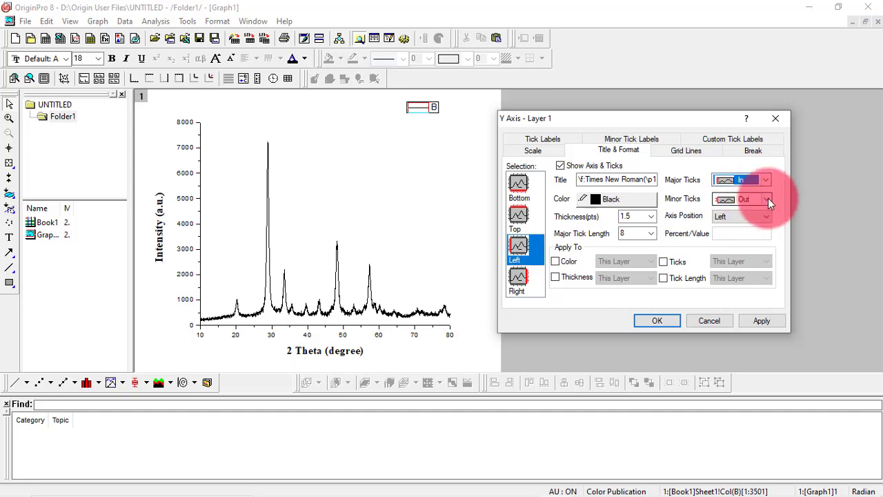
click(768, 198)
click(756, 222)
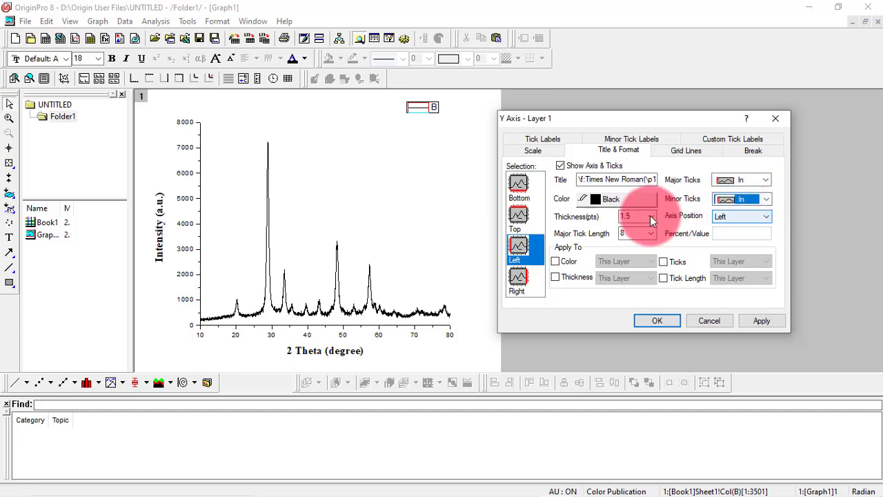
click(650, 216)
click(639, 234)
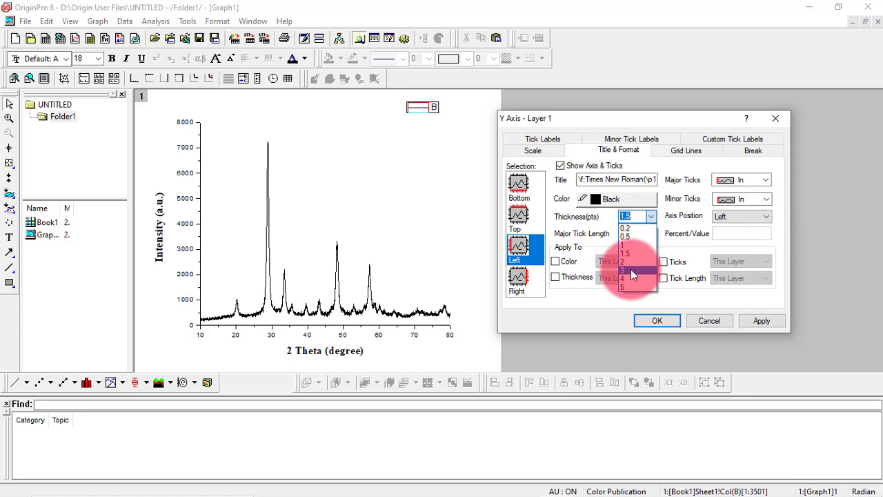
Step: Show the right y axis with major ticks None and a thickness of 3 pts, and apply the axis changes to the graph
click(518, 286)
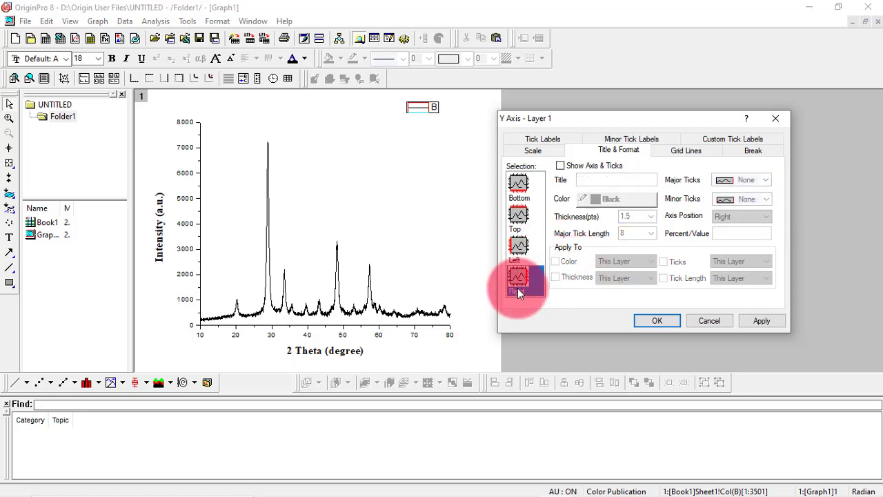
click(560, 166)
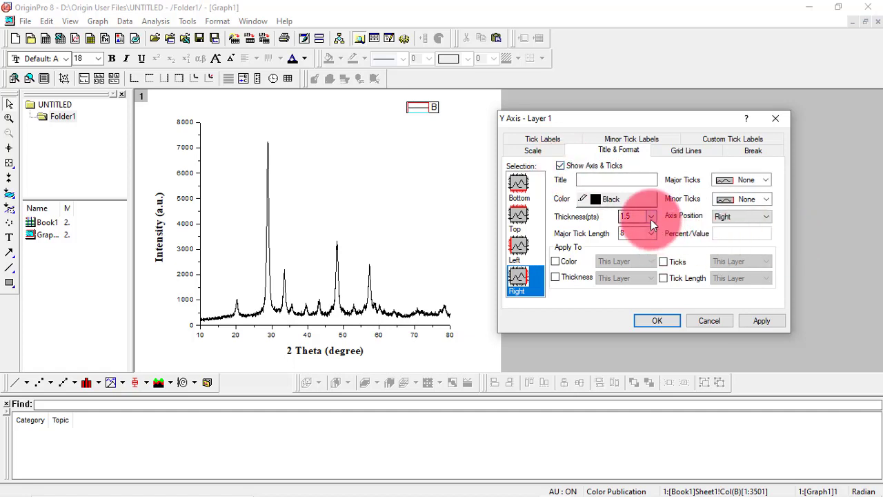
click(766, 180)
click(766, 180)
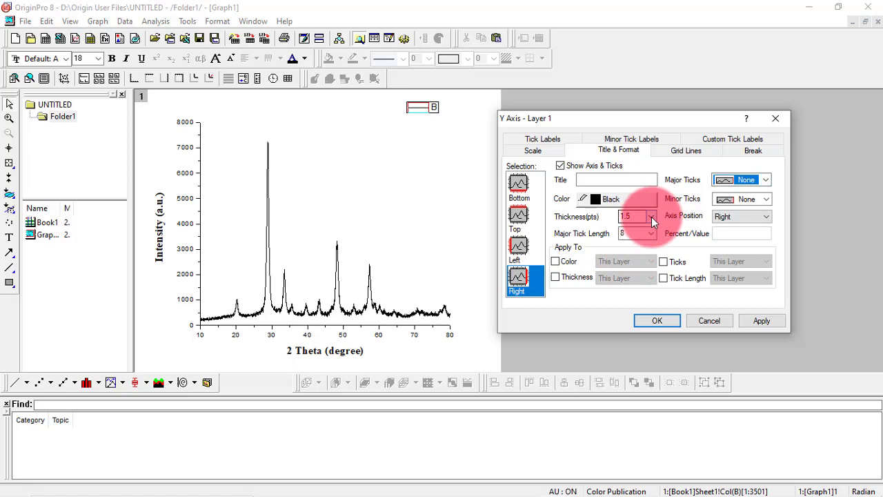
click(652, 217)
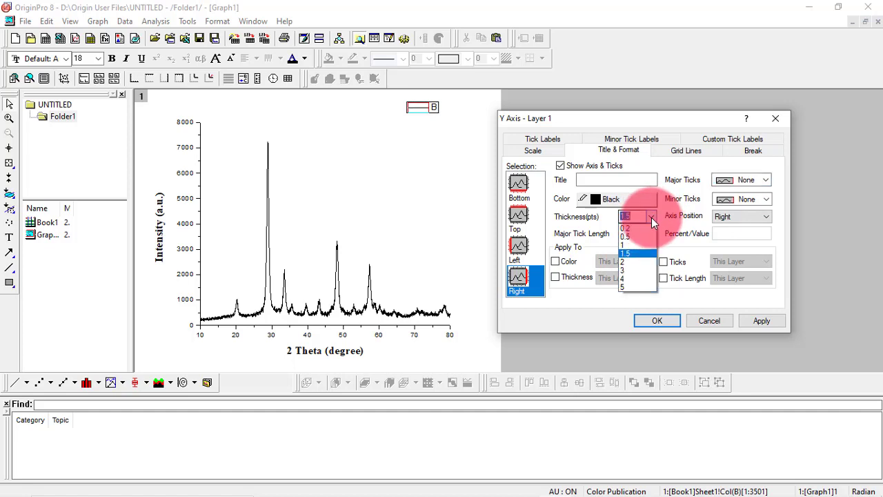
click(637, 272)
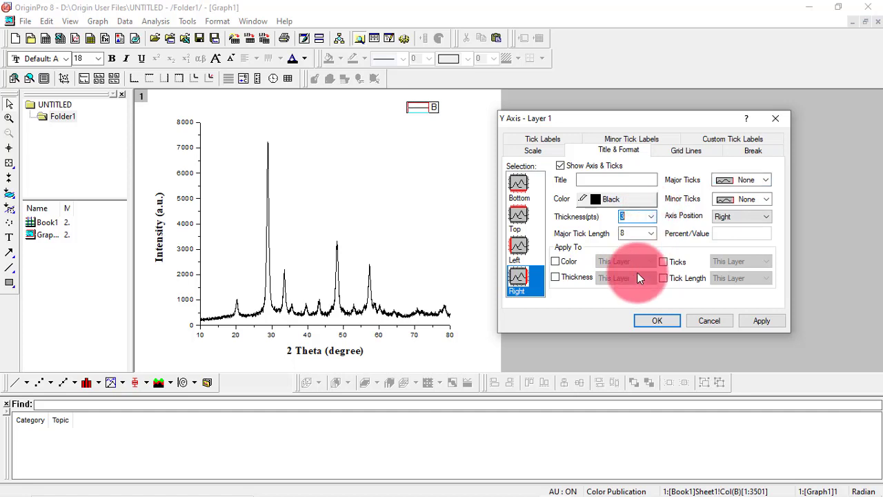
click(764, 321)
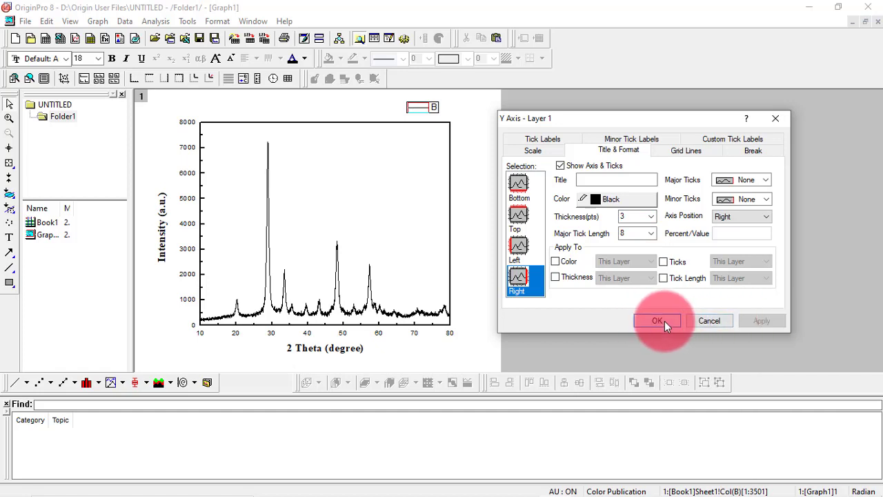
Step: Enable the major tick labels of the right y axis and set their font to Times New Roman
click(620, 139)
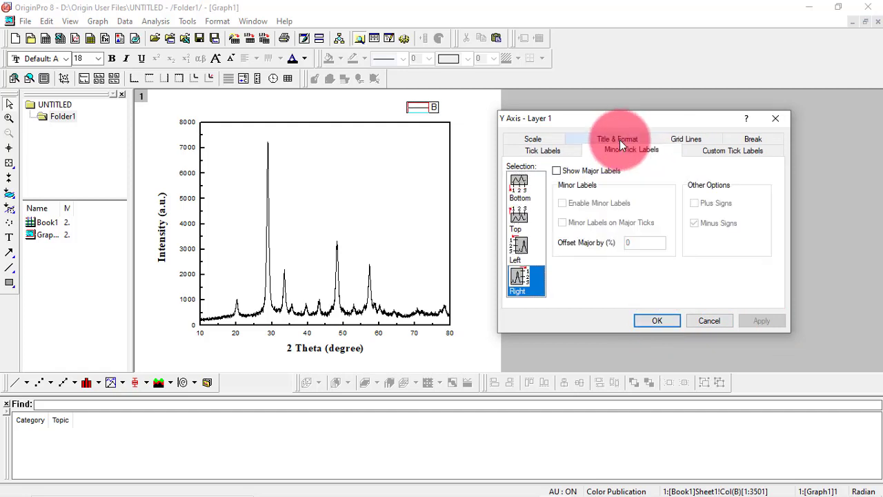
click(547, 151)
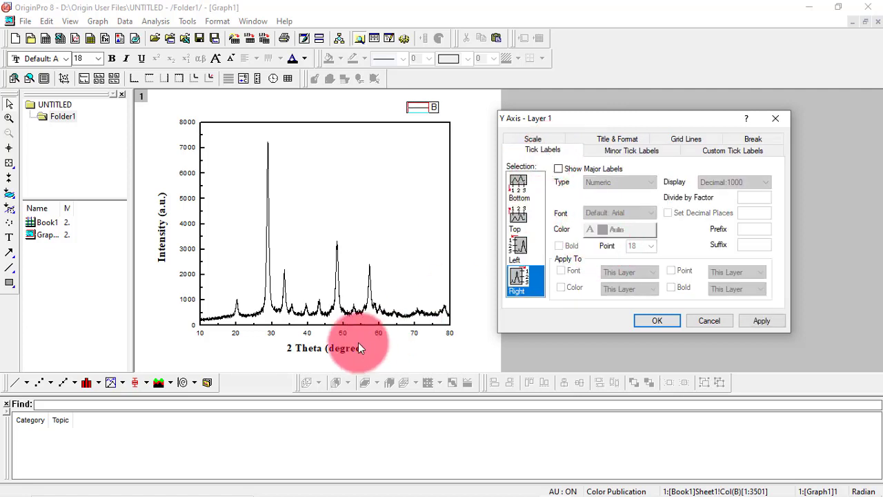
click(556, 169)
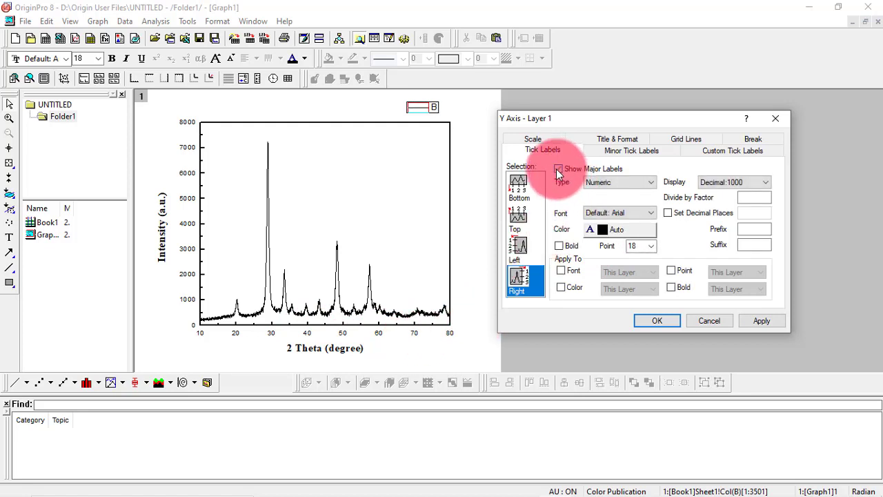
click(649, 214)
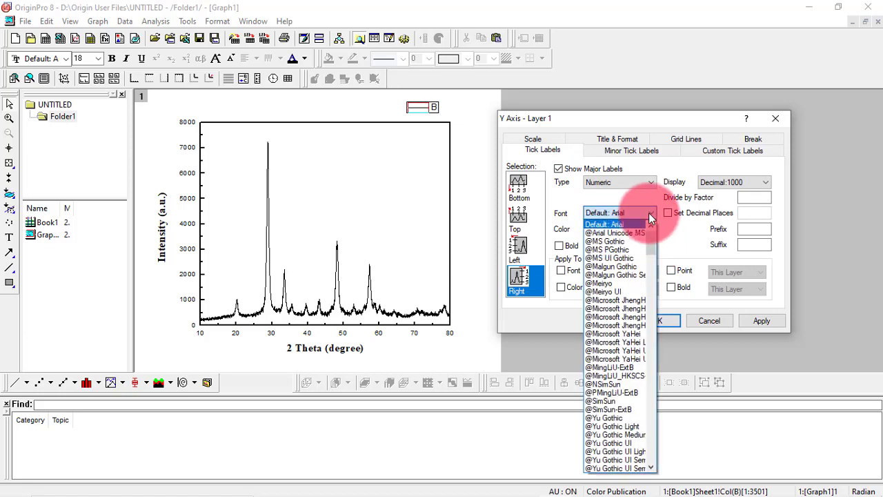
key(t)
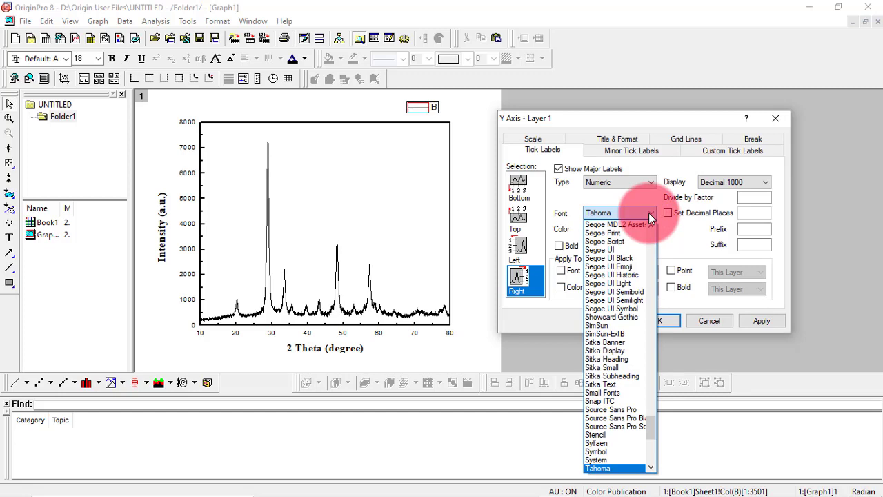
key(Down)
key(Down)
key(Down)
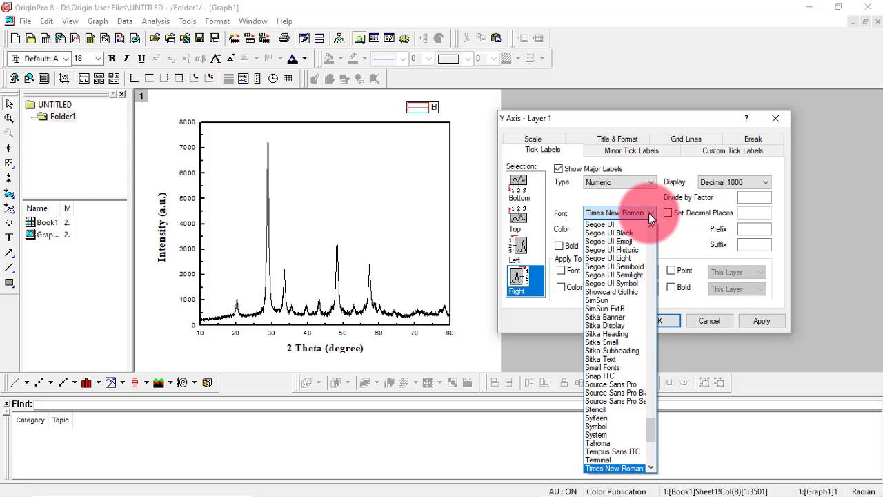
key(Return)
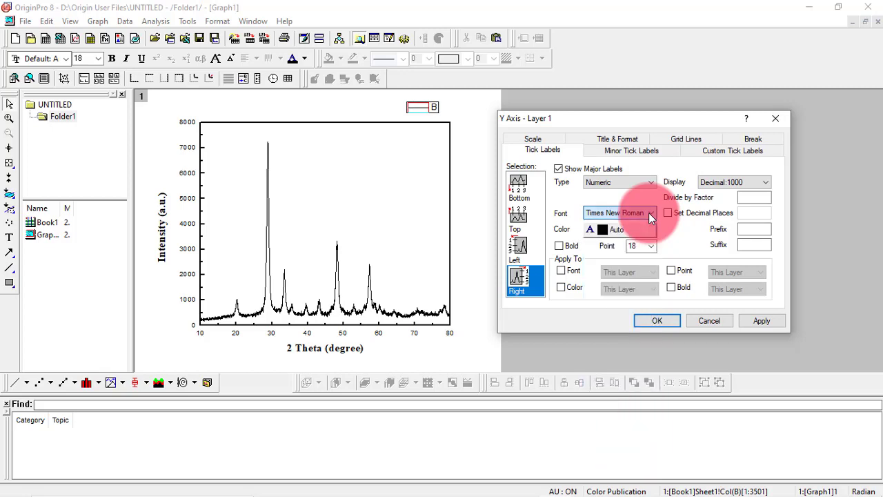
Step: Format the right y axis tick labels as black, 24 point and bold, and apply the formatting
click(641, 227)
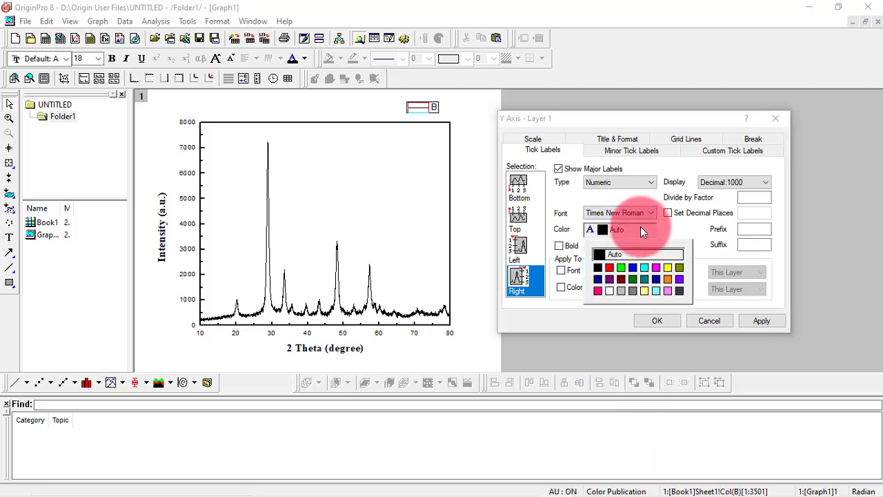
click(598, 268)
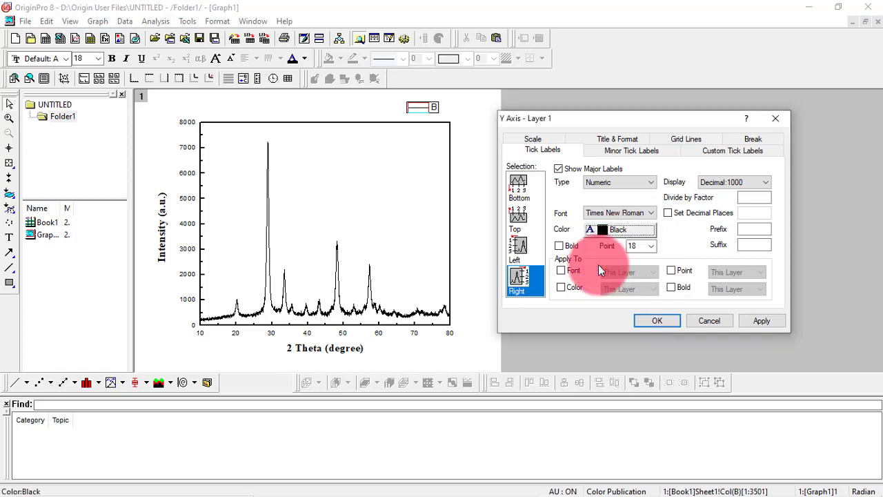
click(651, 245)
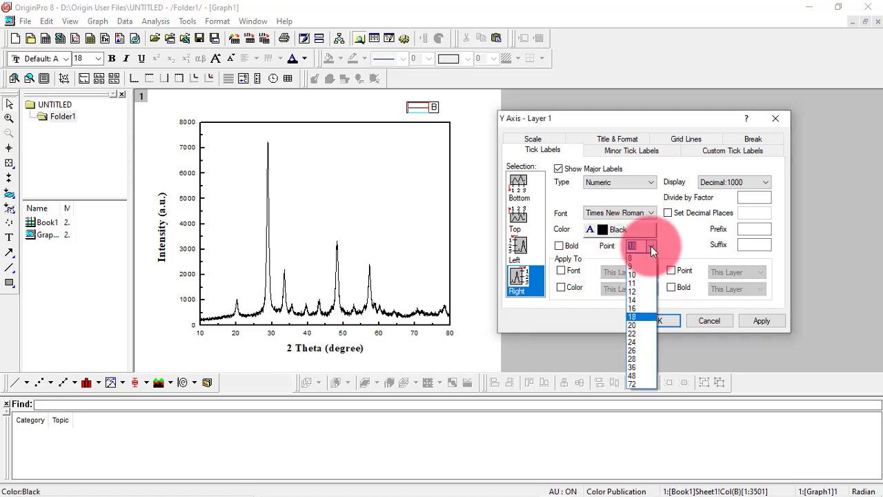
click(637, 340)
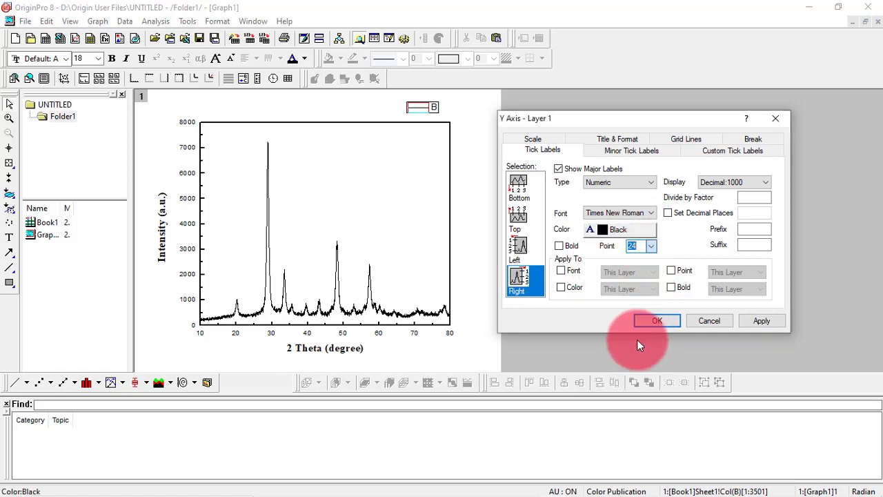
click(561, 243)
click(763, 318)
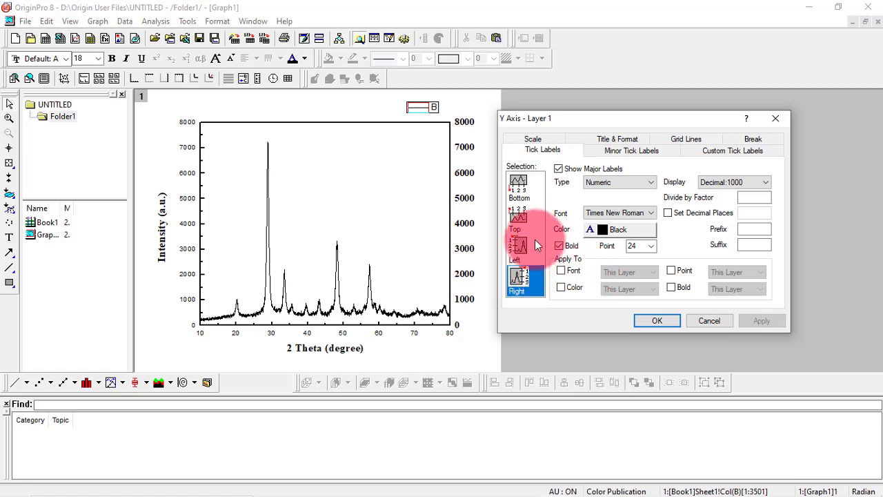
Step: Turn off the right y axis major tick labels and apply the change
click(558, 170)
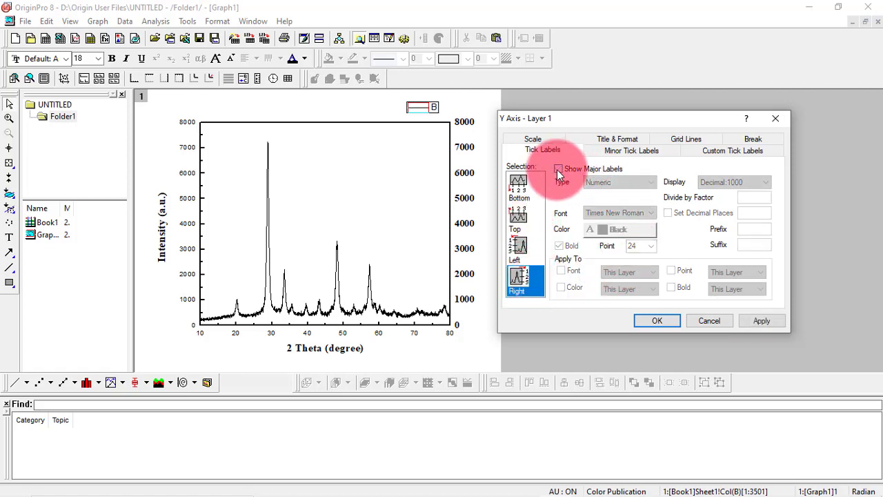
click(762, 320)
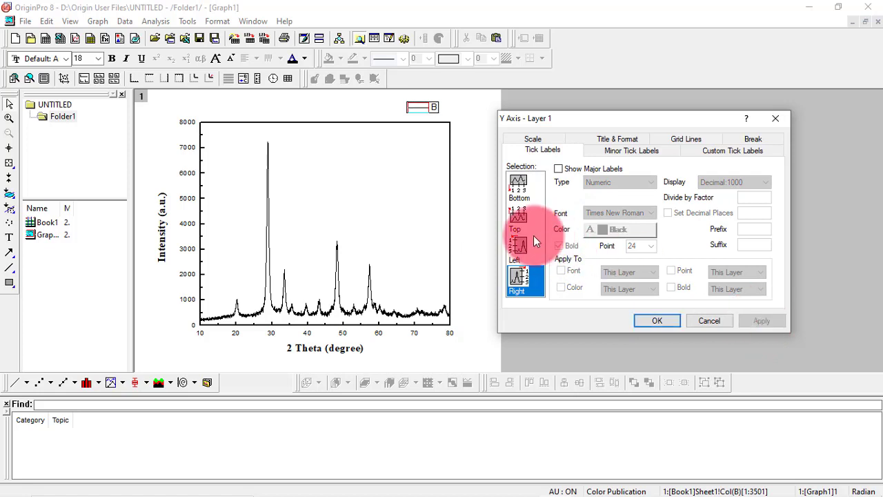
Step: Set the font of the bottom x axis major tick labels to Times New Roman
click(518, 219)
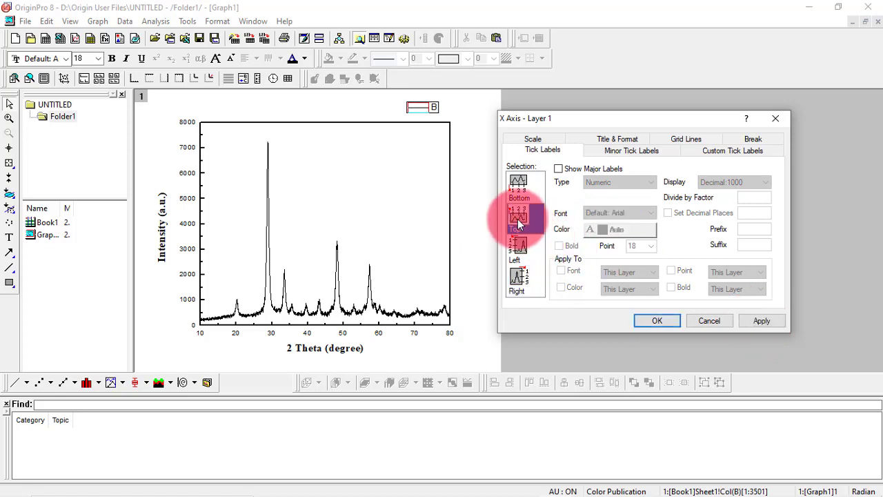
click(518, 183)
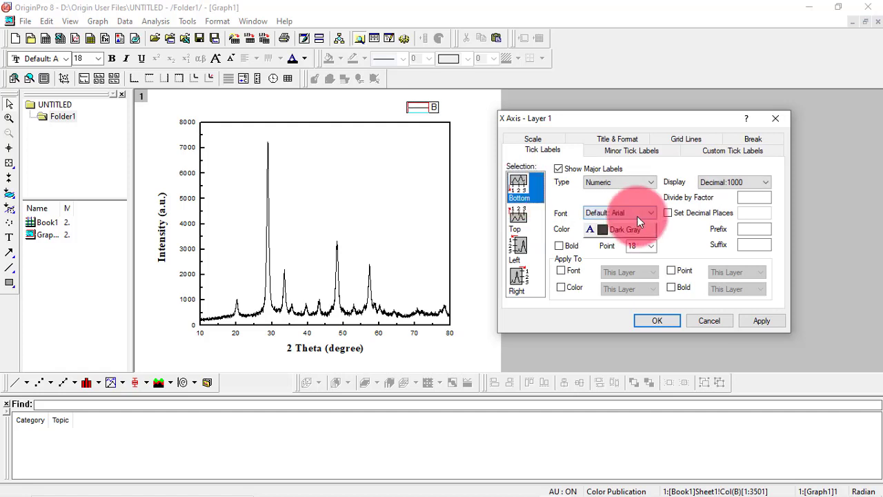
click(650, 212)
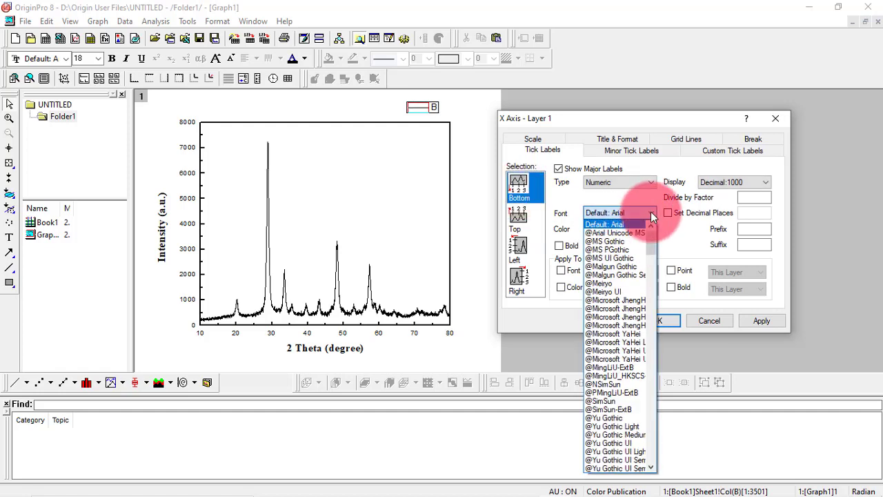
key(t)
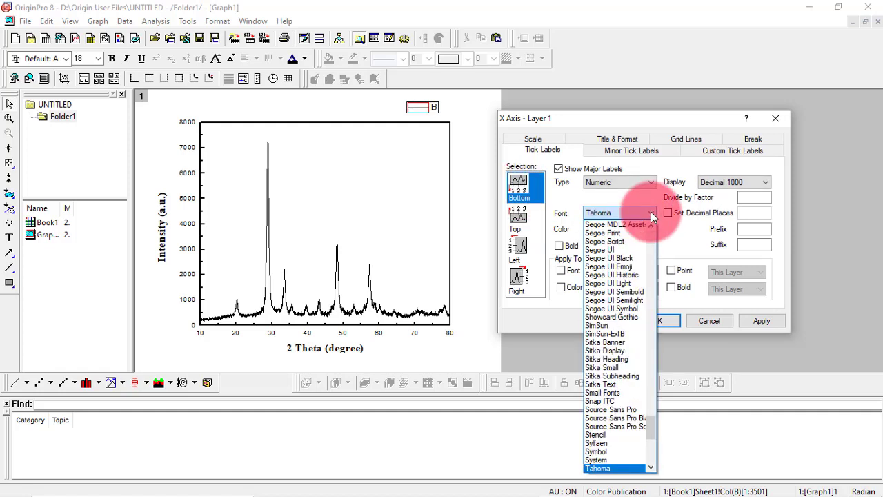
key(Down)
key(Down)
key(Down)
key(Return)
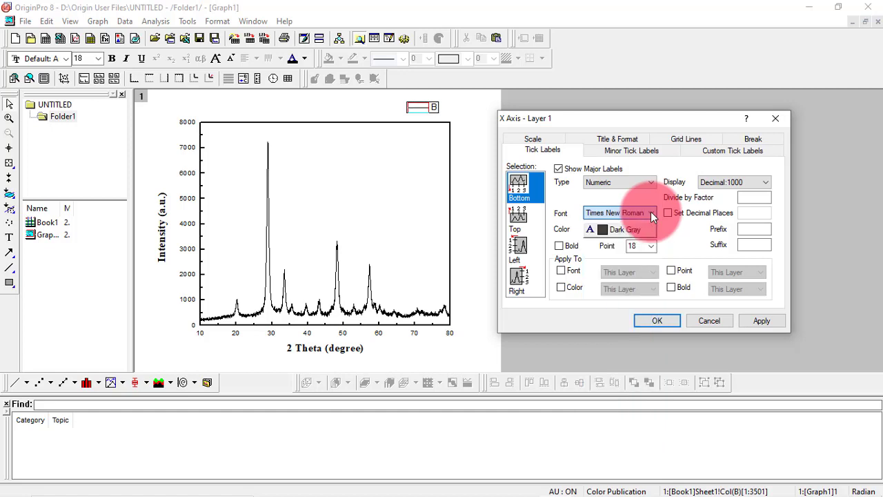
Step: Format the bottom x axis tick labels as black, 24 point and bold, and apply the formatting
click(642, 228)
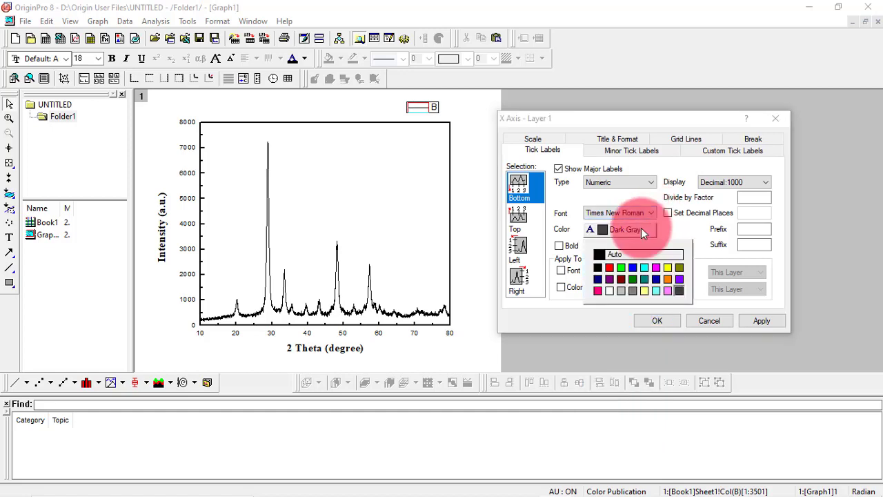
click(598, 267)
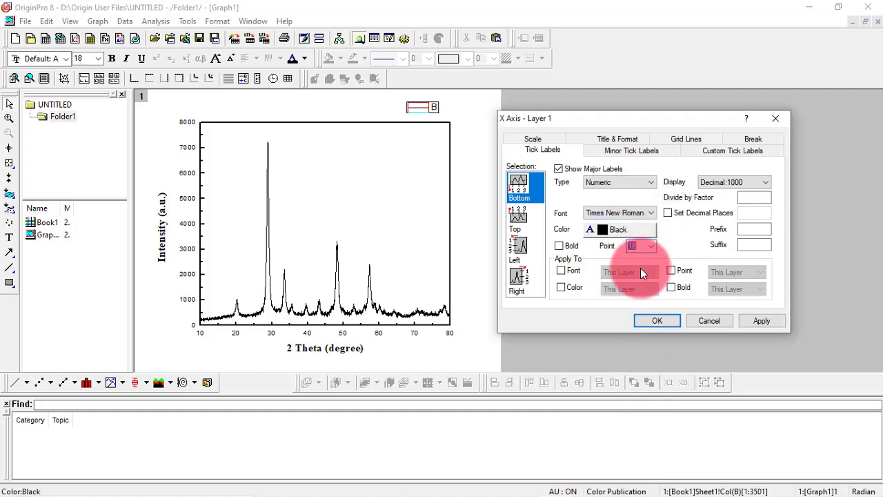
click(652, 246)
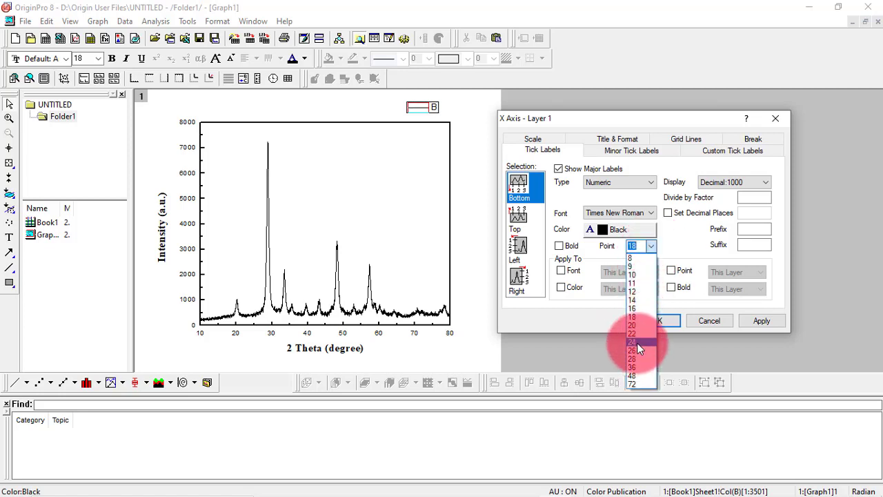
click(638, 343)
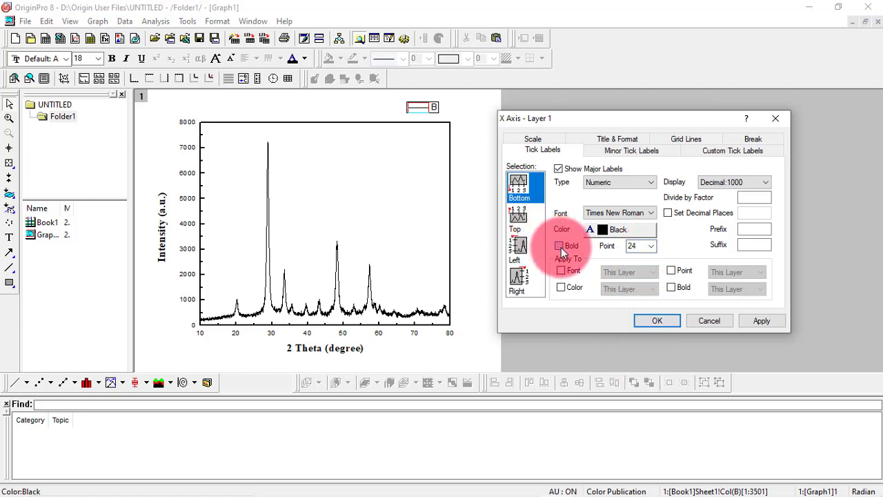
click(560, 246)
click(749, 321)
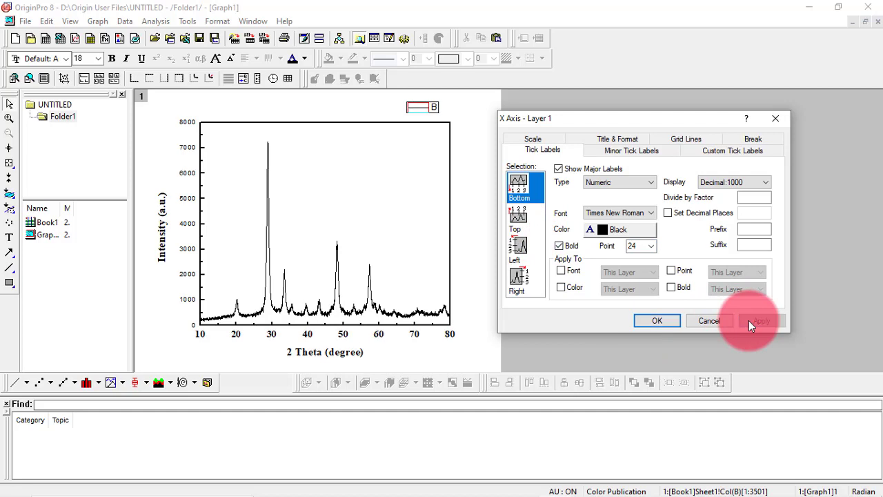
Step: Set the font of the left y axis major tick labels to Times New Roman
click(518, 250)
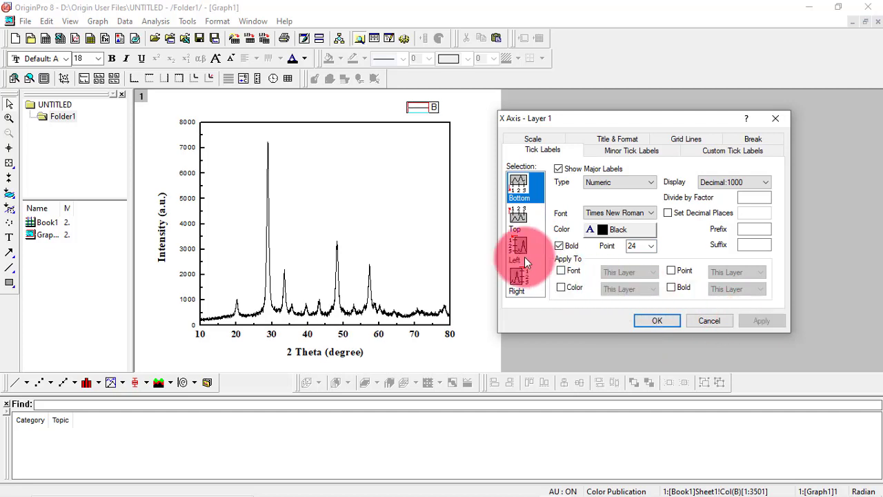
click(649, 212)
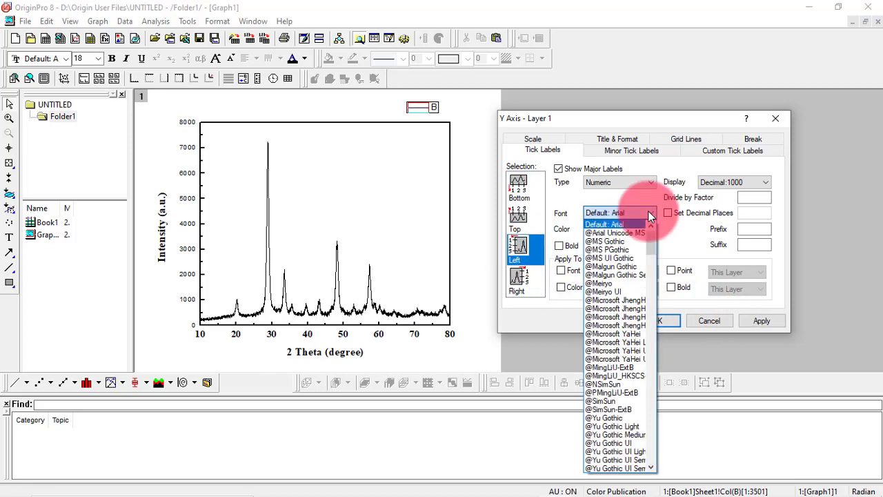
key(Down)
key(t)
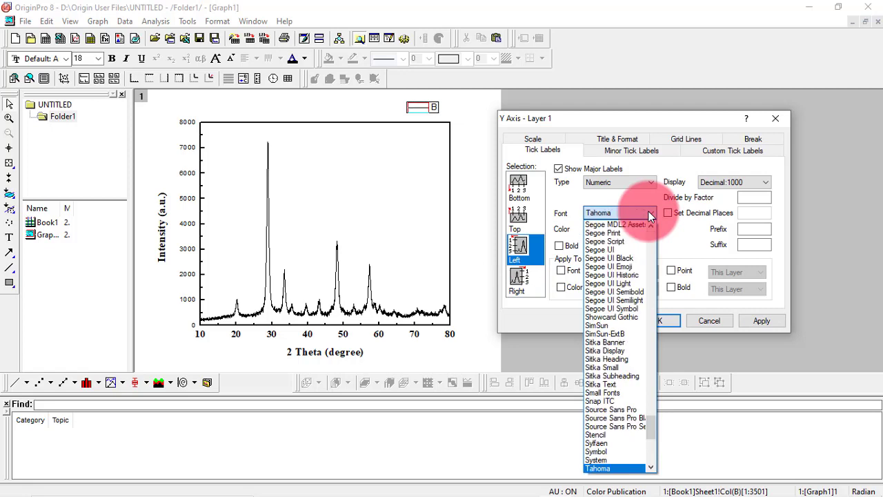
key(Down)
key(Down)
click(648, 211)
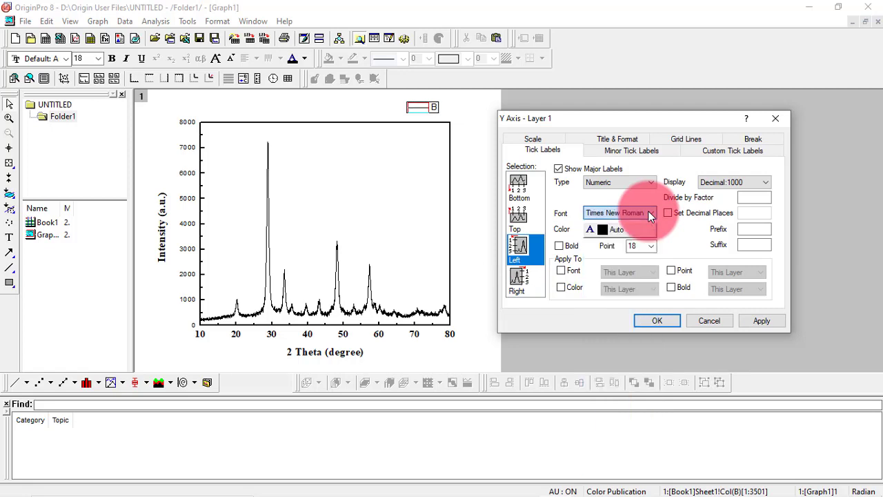
Step: Make the left y axis tick labels black and 26 point, apply the formatting and close the axis settings
click(636, 229)
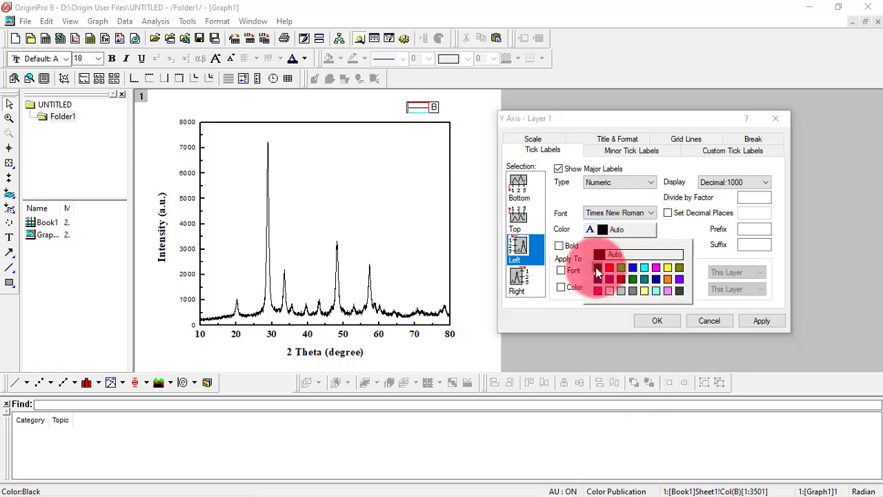
click(599, 269)
click(651, 246)
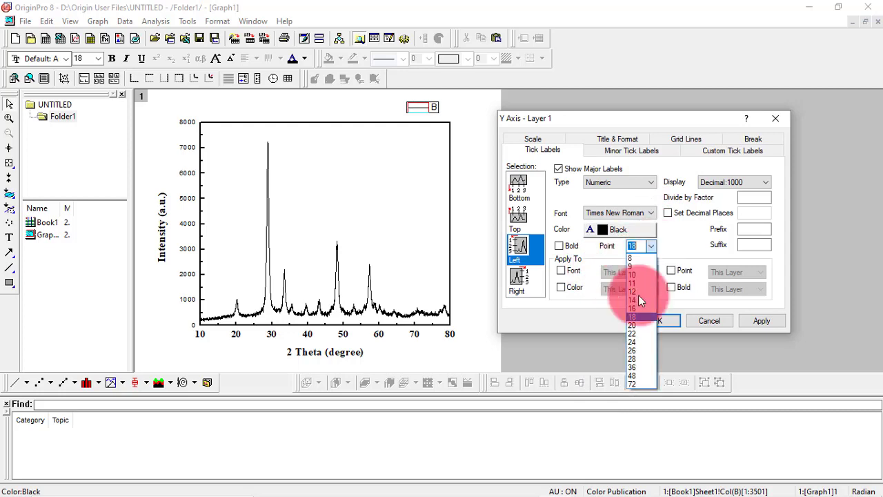
click(637, 350)
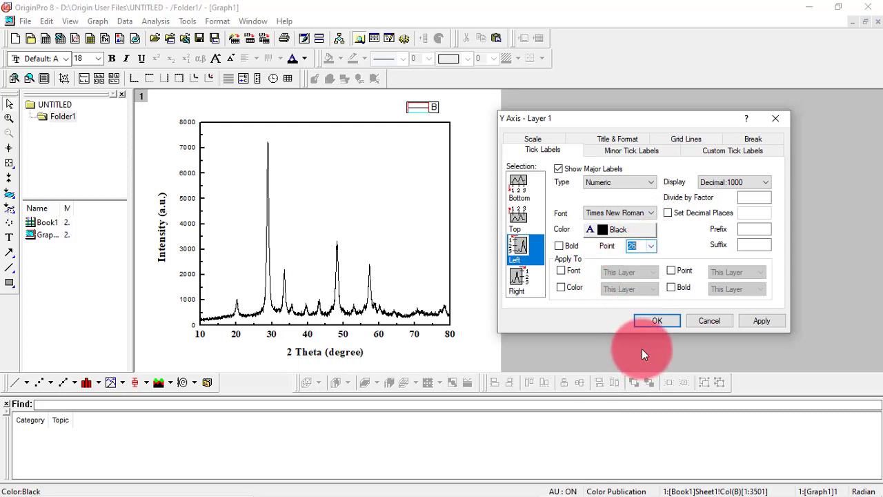
click(768, 320)
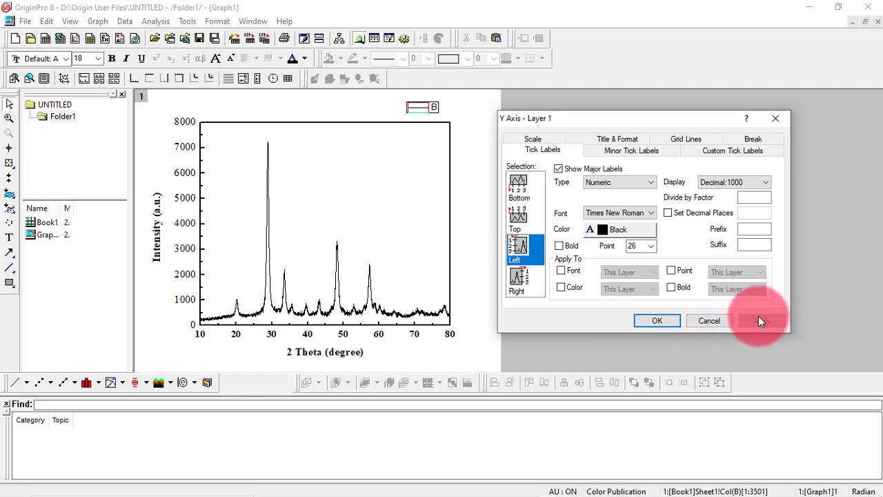
click(662, 323)
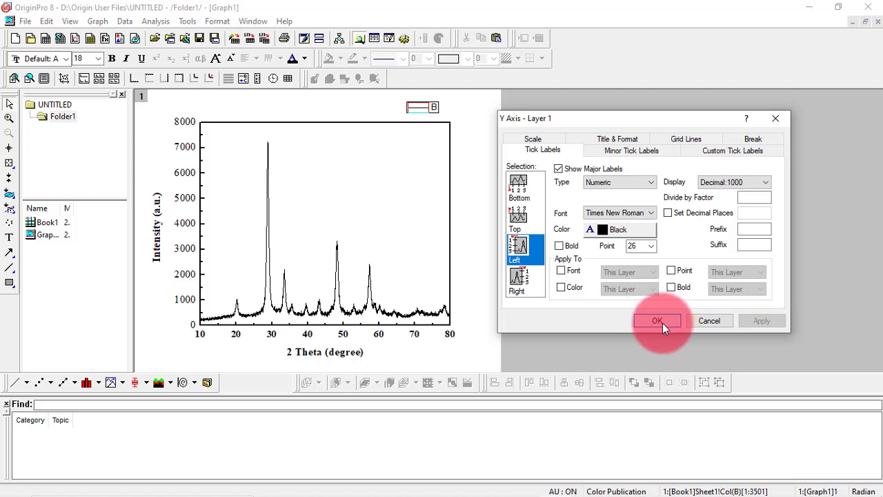
click(659, 323)
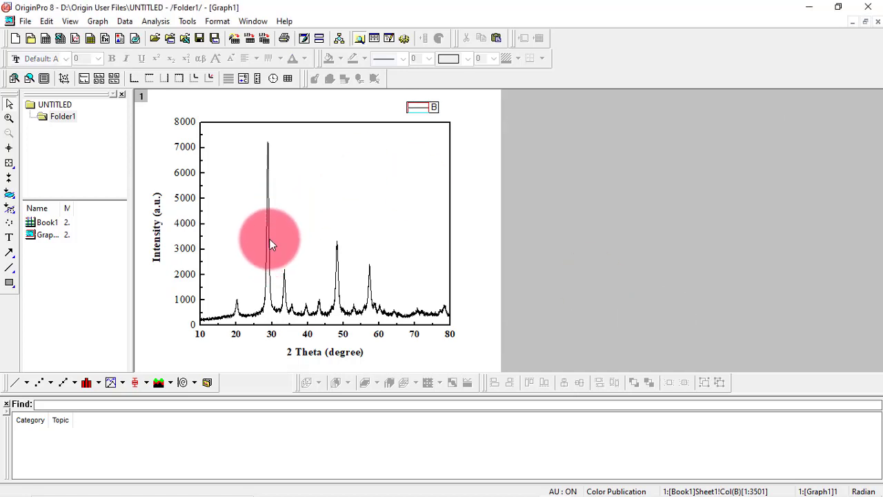
Step: Set the XRD curve's line width to 3 and its color to Green, and confirm the plot details
double_click(270, 239)
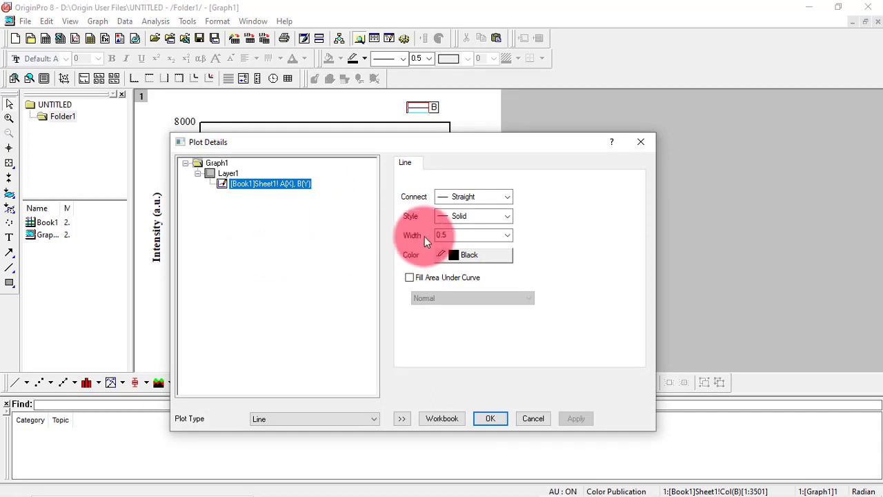
drag(456, 142, 742, 96)
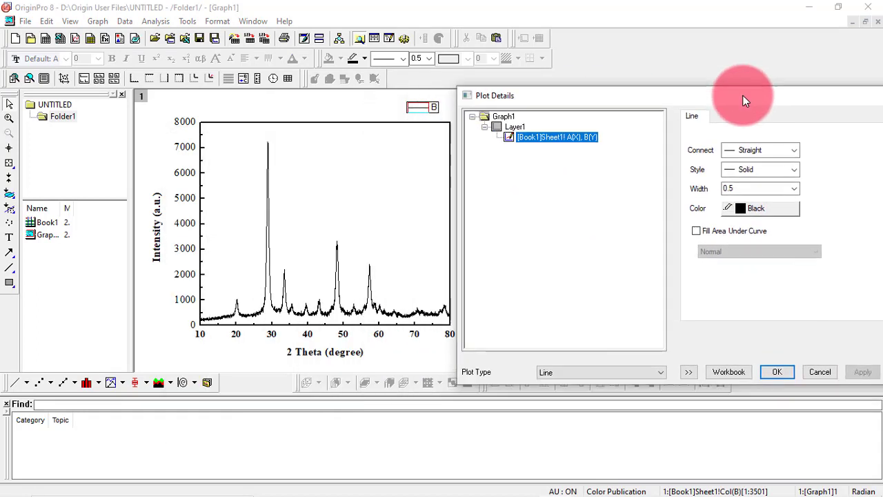
click(797, 190)
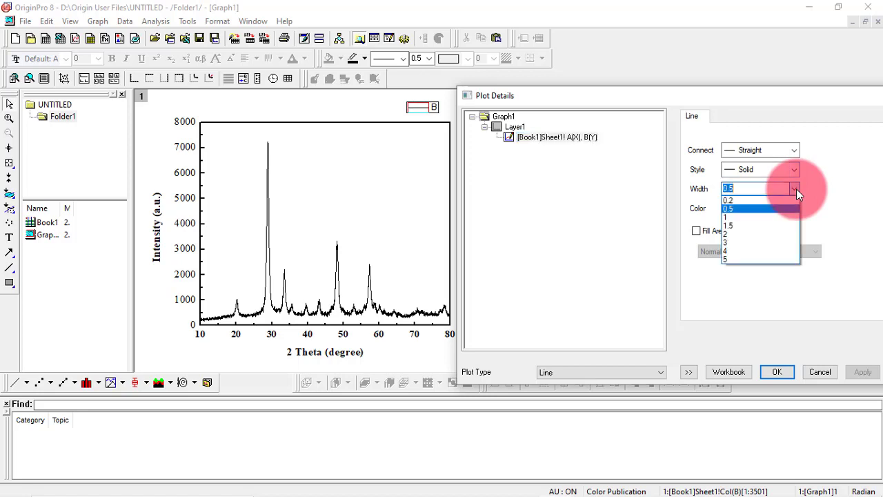
click(762, 243)
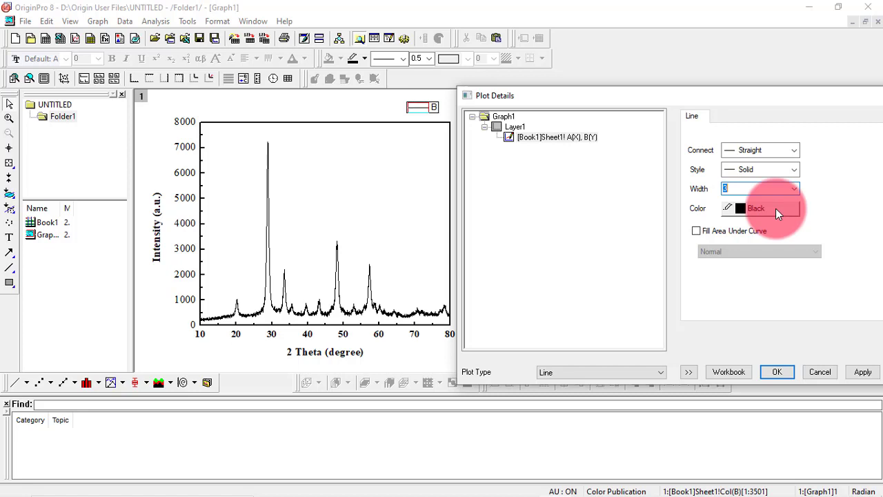
click(776, 208)
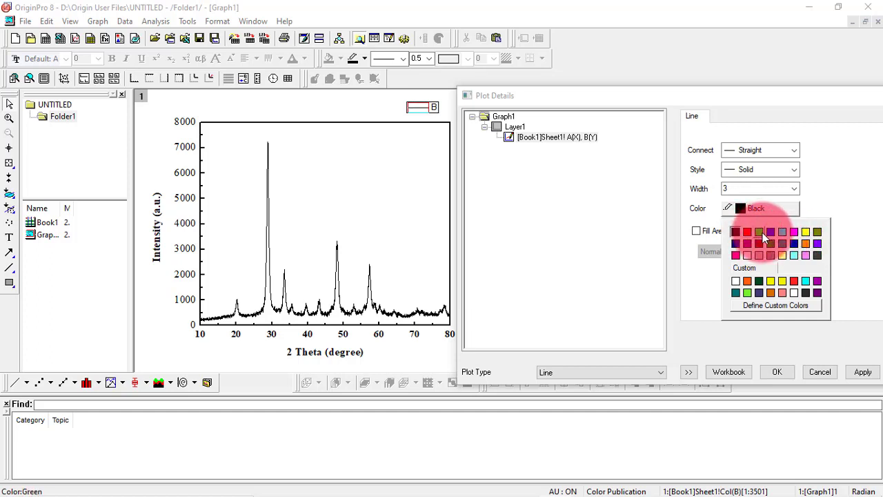
click(763, 232)
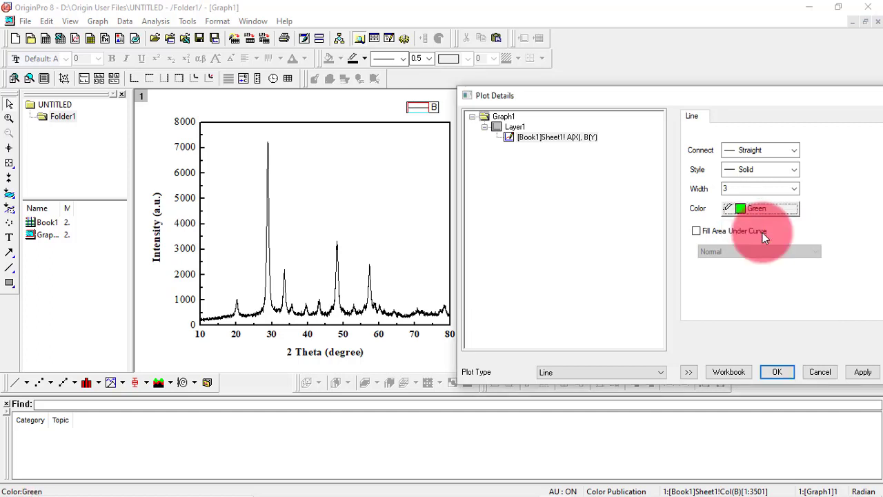
click(868, 373)
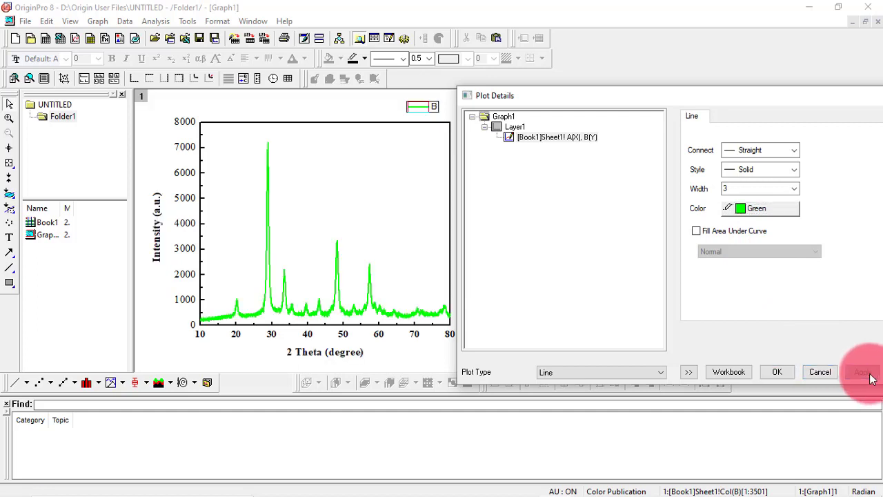
click(777, 373)
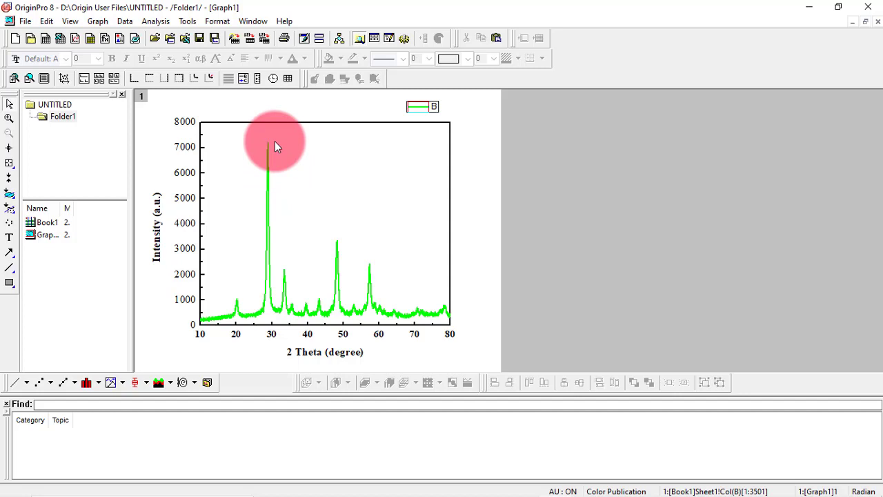
Step: Add the text label (222) beside the tallest peak, near 30 degrees 2 Theta
click(9, 240)
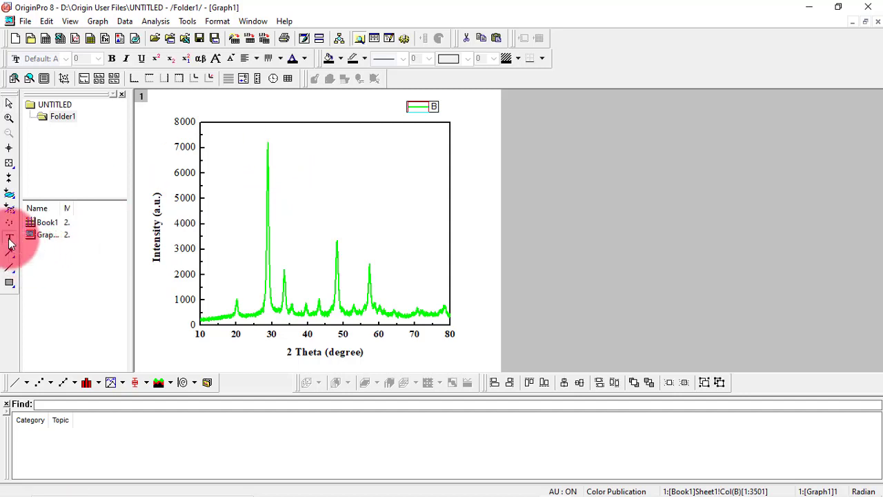
click(279, 142)
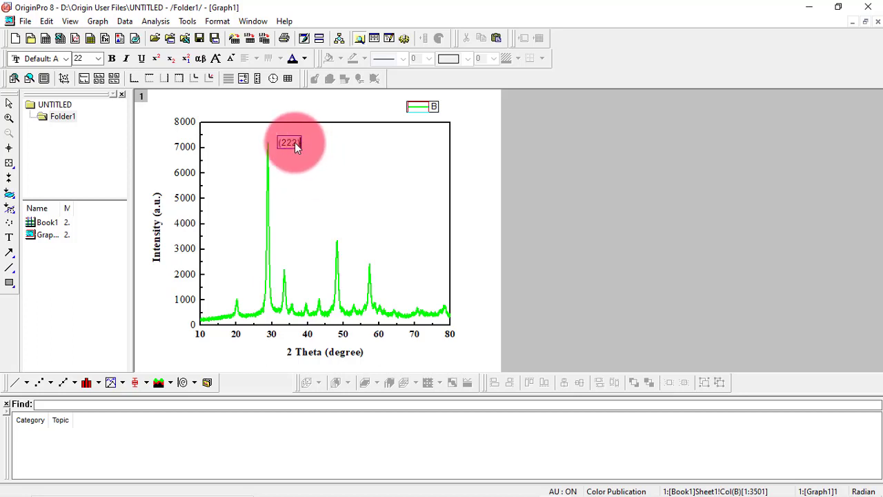
drag(295, 144, 275, 150)
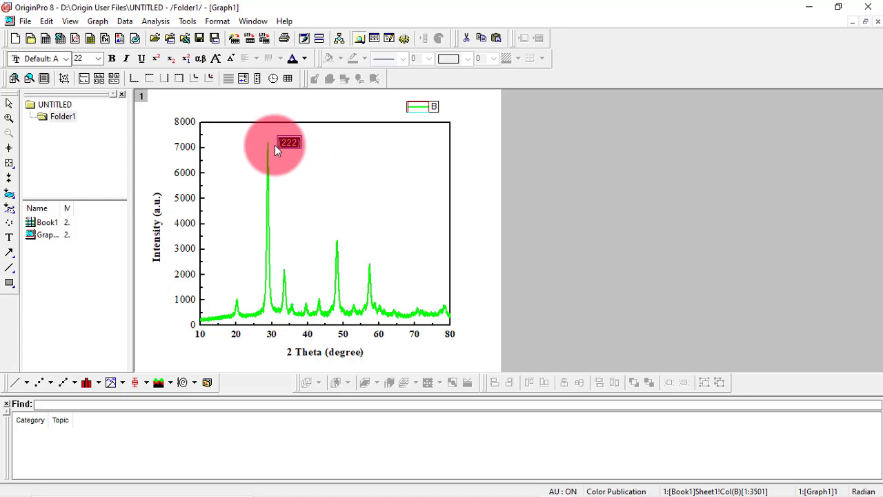
right_click(291, 142)
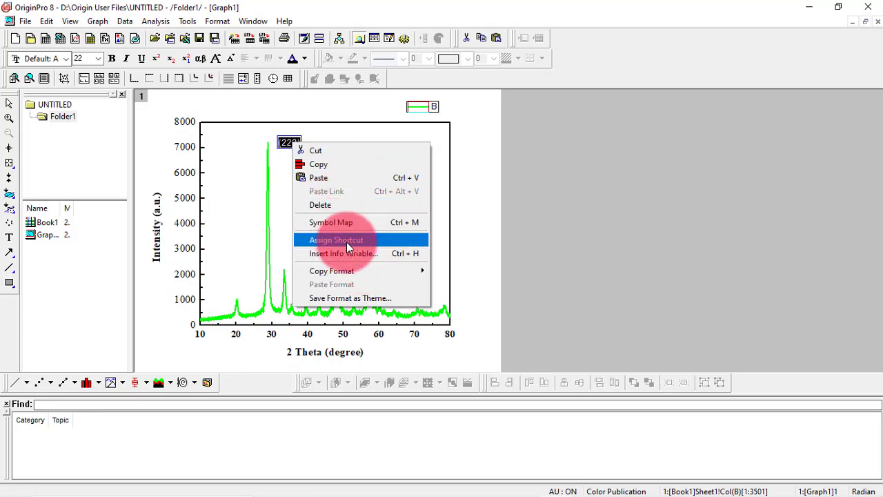
click(281, 146)
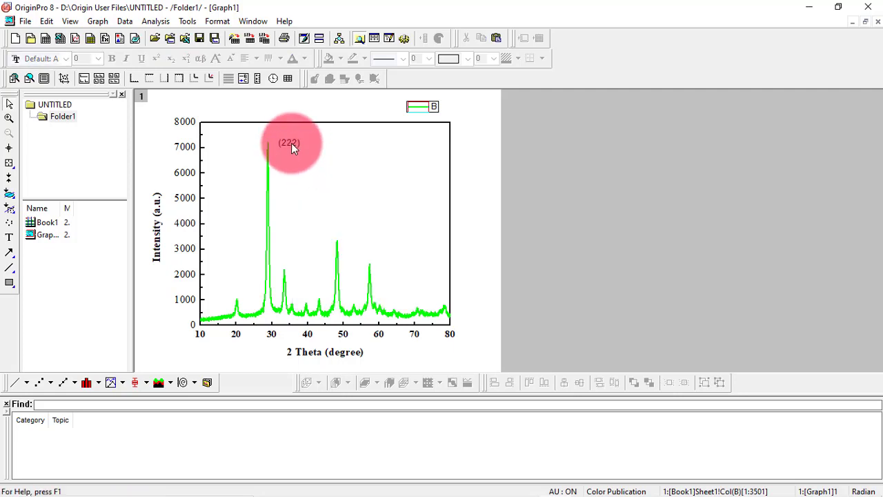
Step: Open the properties of the (222) peak label and set its rotation to 90 degrees
click(291, 144)
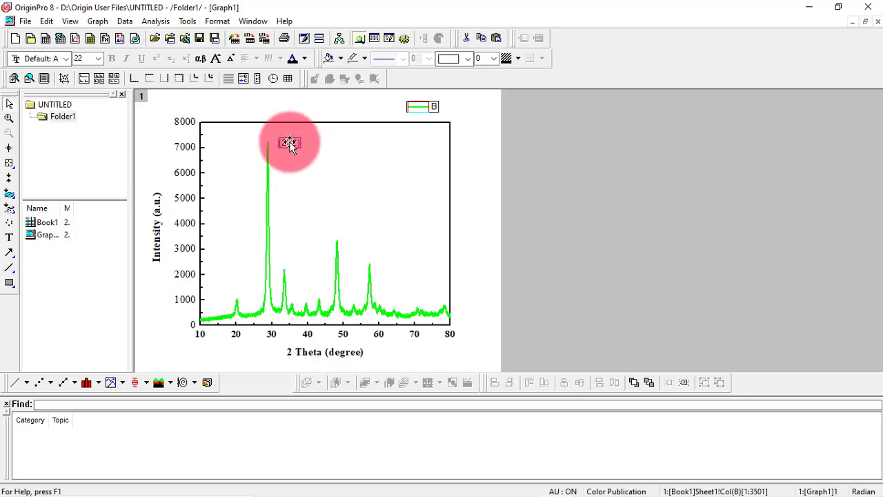
right_click(291, 145)
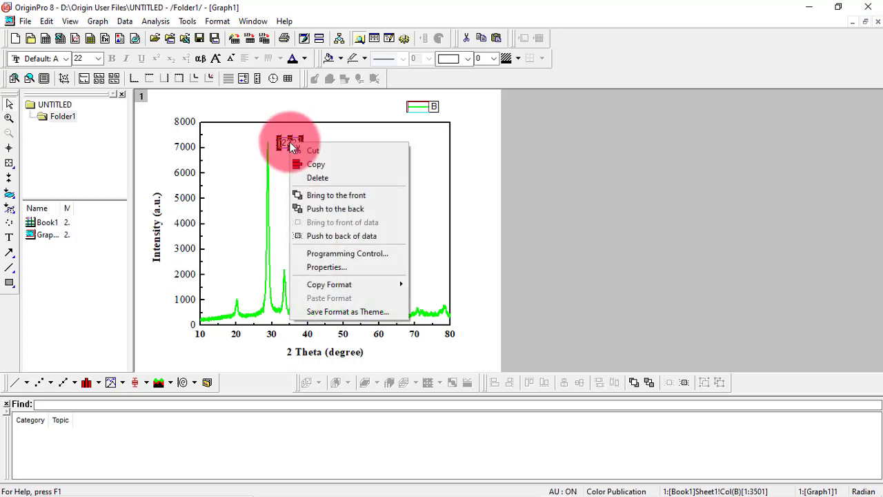
click(352, 267)
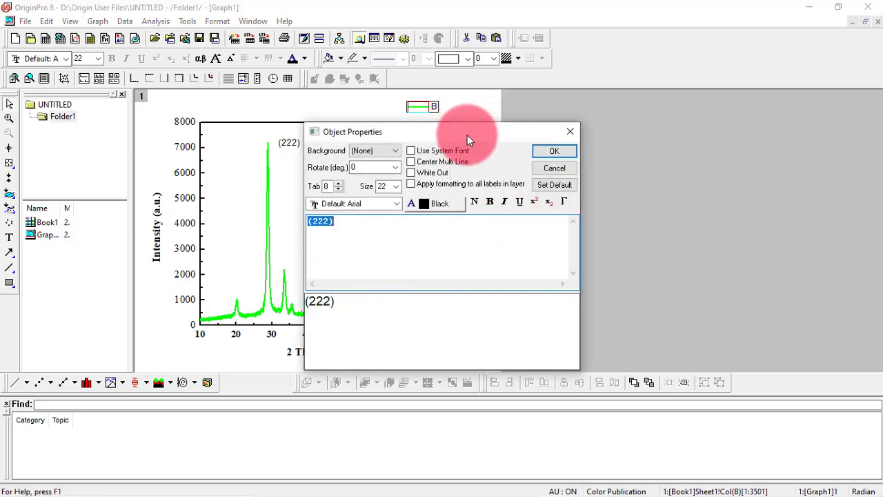
drag(467, 135, 618, 120)
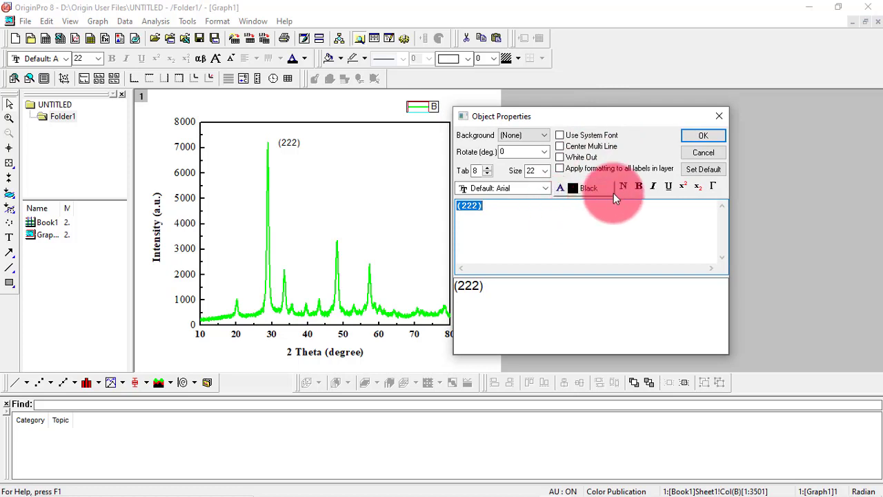
click(543, 153)
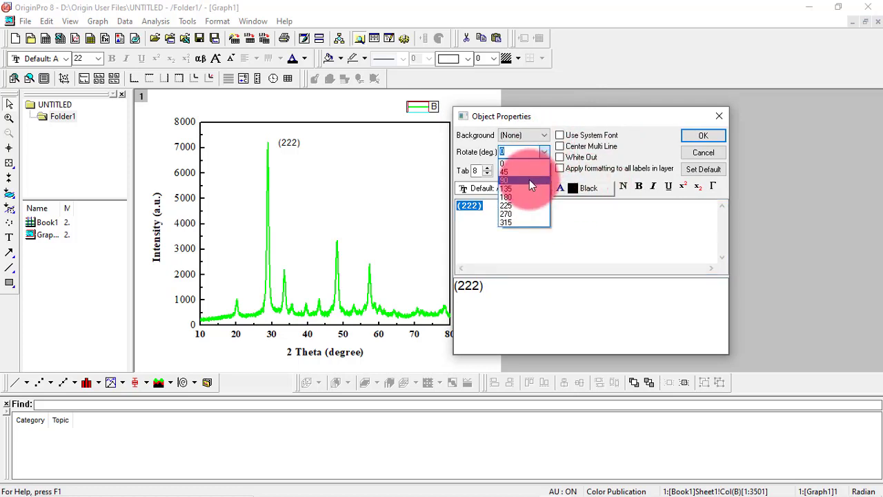
click(530, 179)
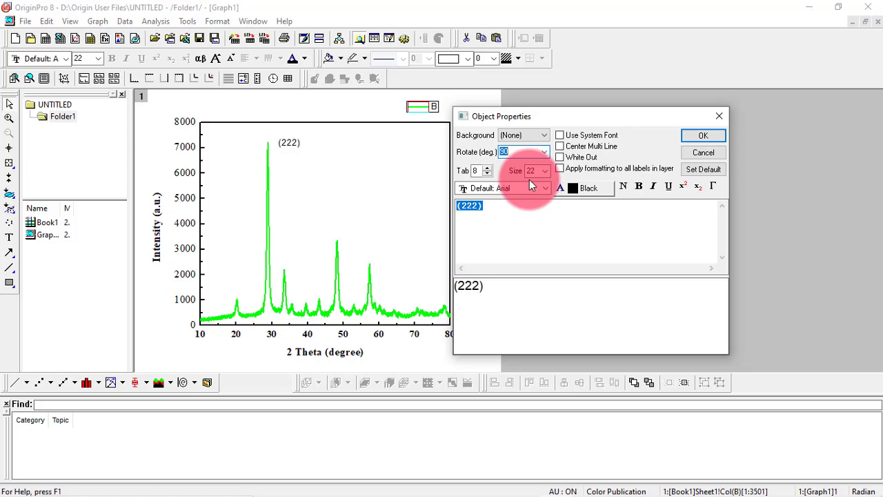
Step: Set the (222) label's font to Times New Roman and its size to 26, and confirm the properties
click(544, 188)
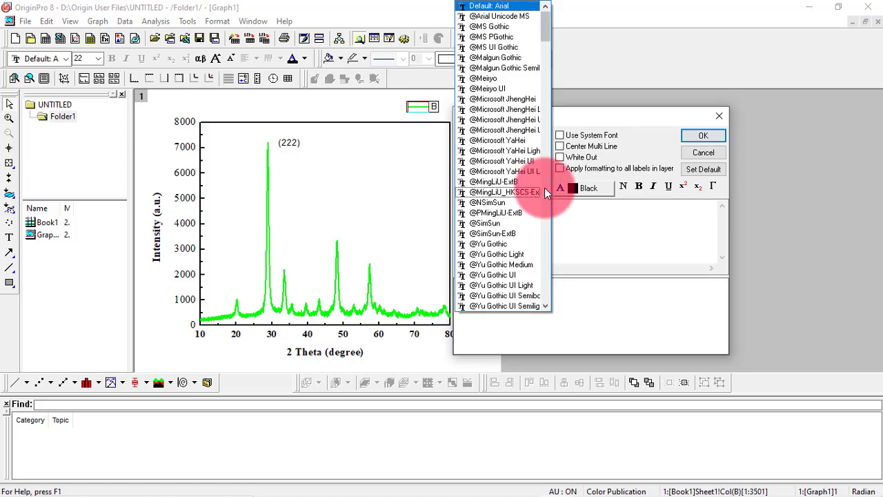
key(t)
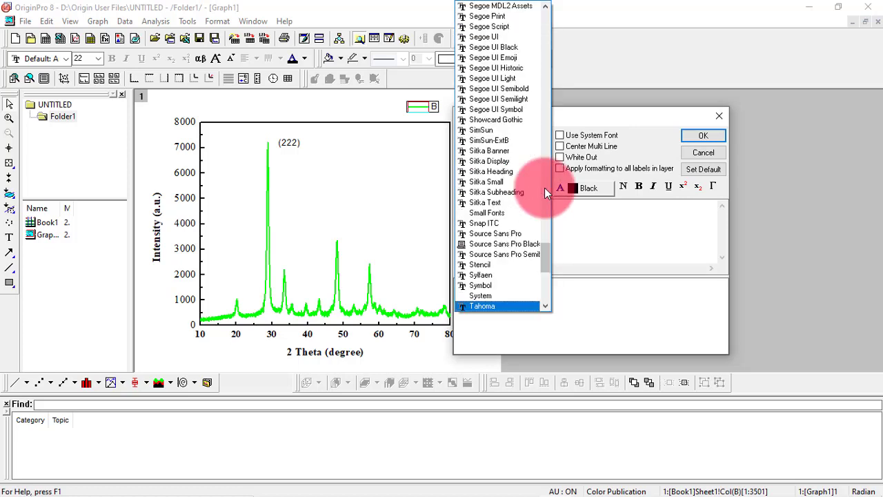
key(Down)
key(Down)
key(Down)
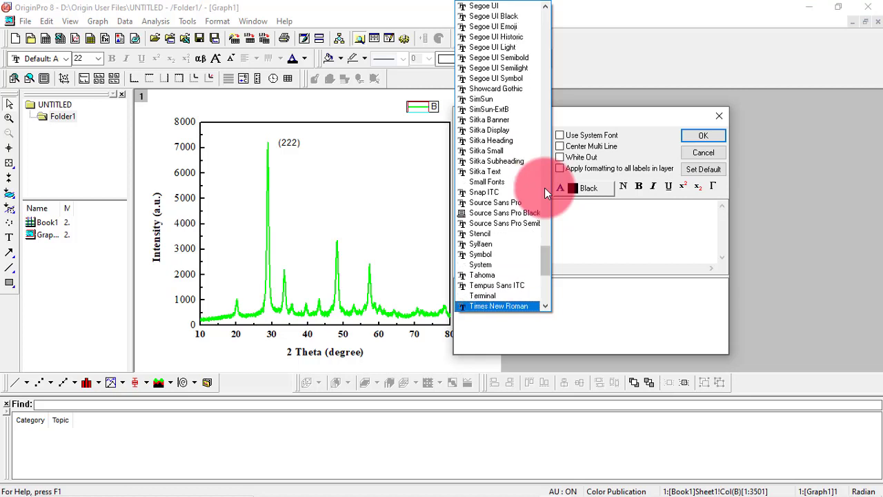
key(Return)
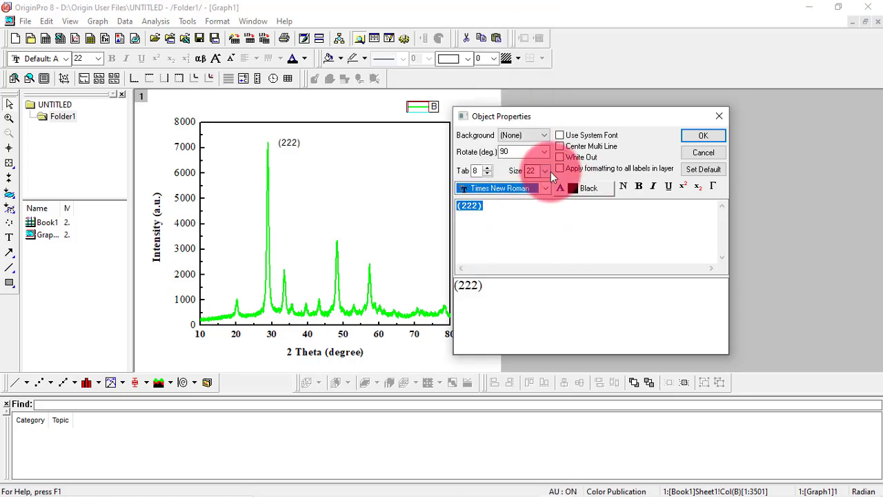
click(547, 171)
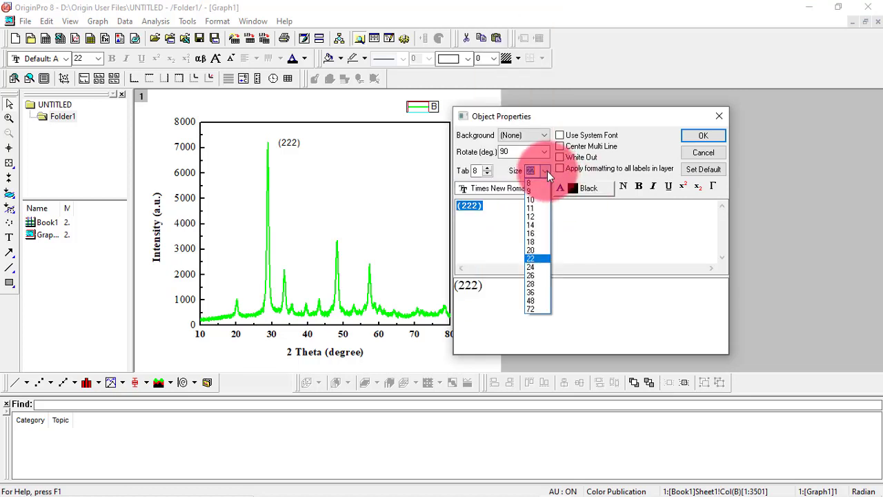
click(537, 276)
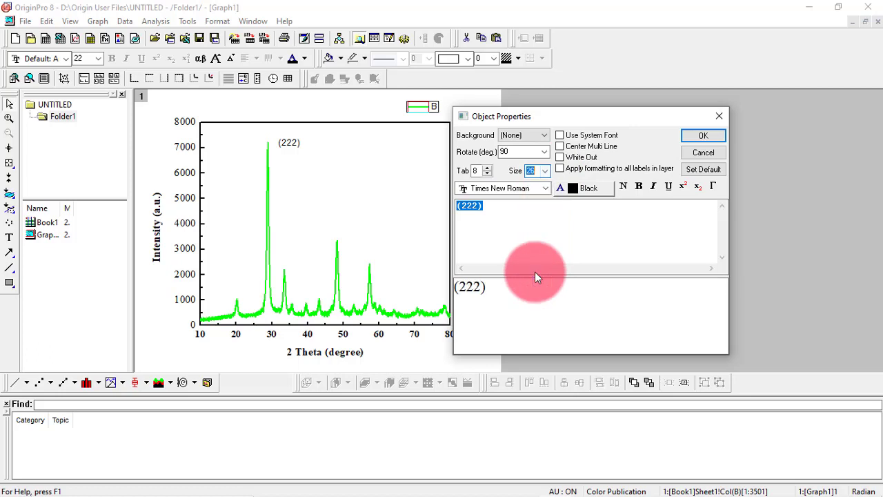
click(701, 135)
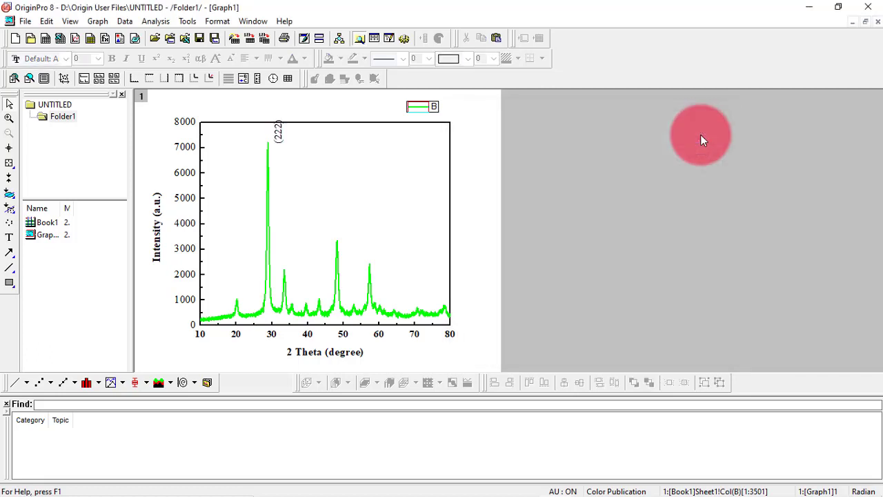
Step: Move the rotated (222) label down inside the plot frame, beside the tip of the tallest peak
click(279, 133)
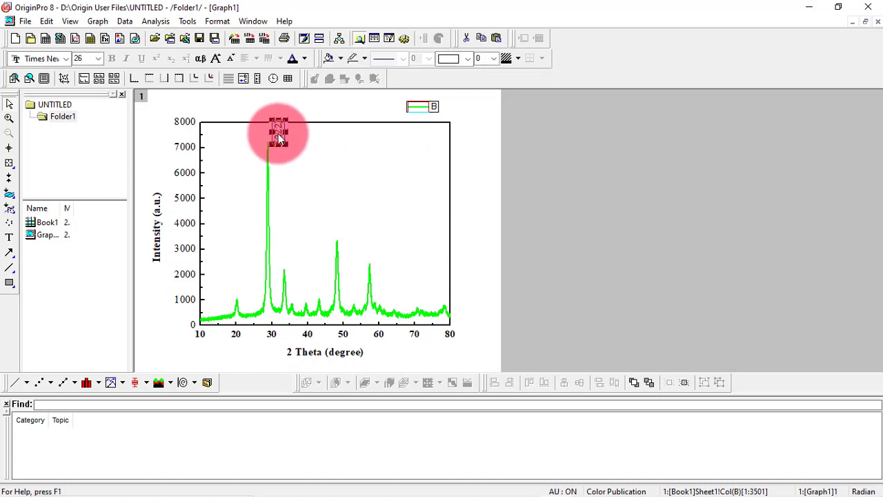
drag(279, 138, 279, 145)
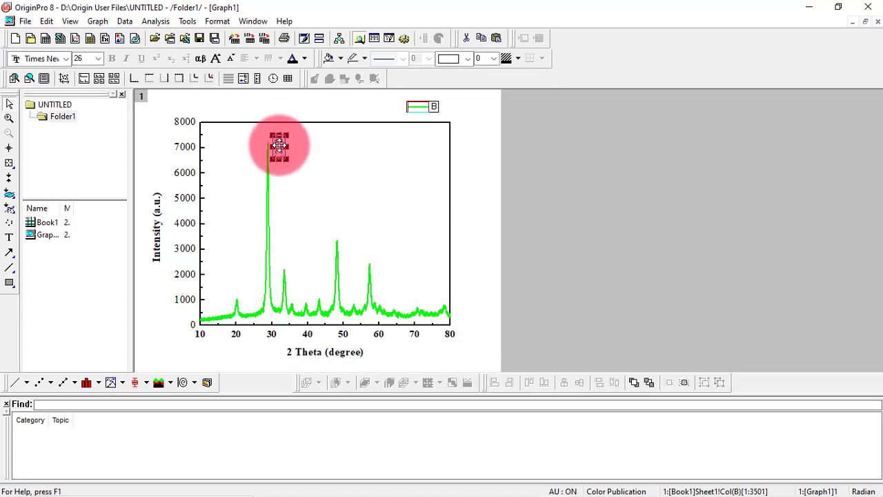
click(335, 169)
Step: Make the whole text of the (222) peak label bold
click(280, 149)
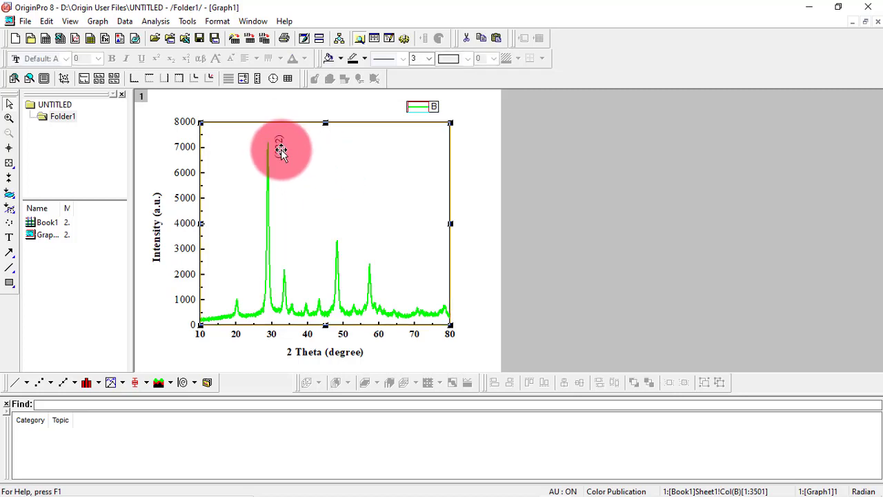
double_click(281, 149)
click(295, 166)
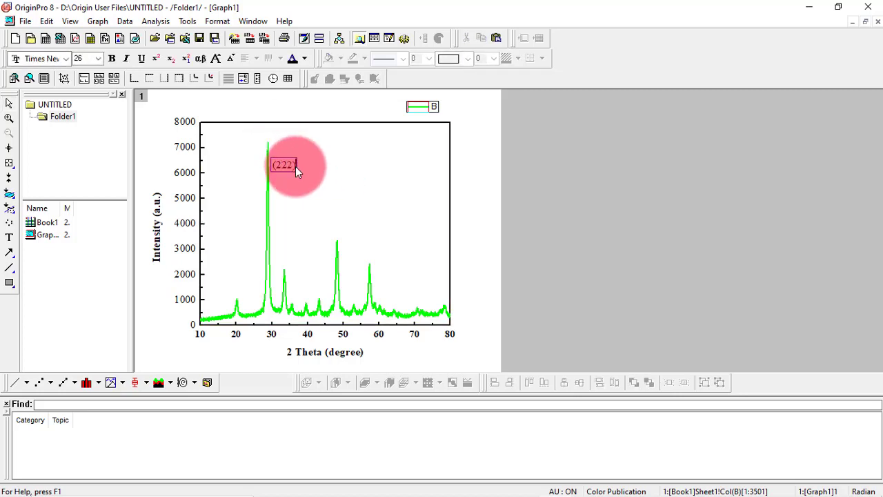
drag(295, 166, 272, 166)
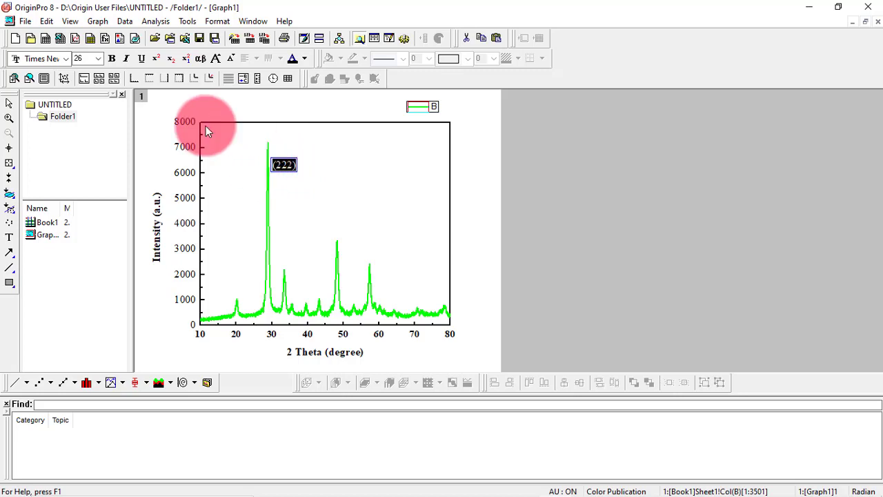
click(113, 57)
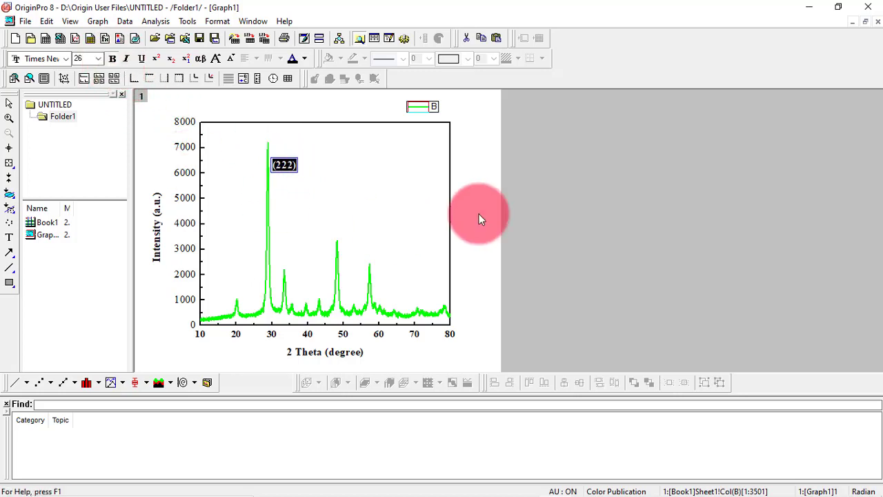
click(332, 169)
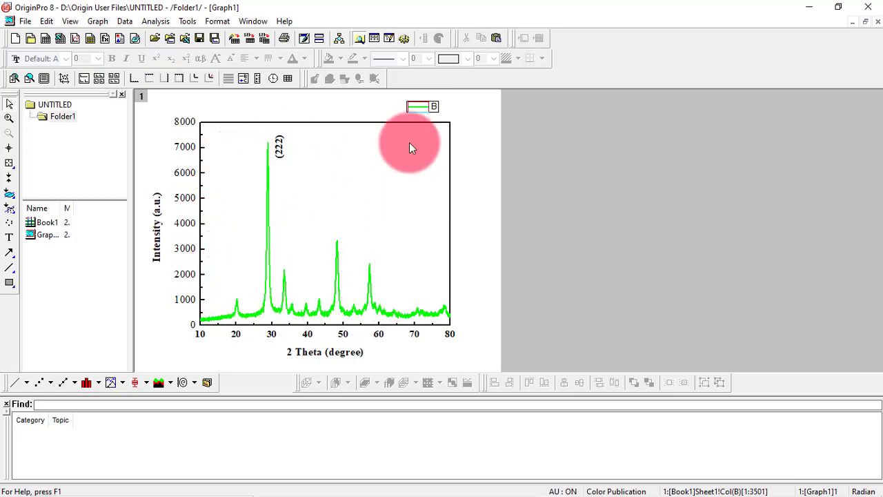
Step: Add the text label XRD Data to the graph and place it in the plot's upper right corner, below the legend
click(10, 238)
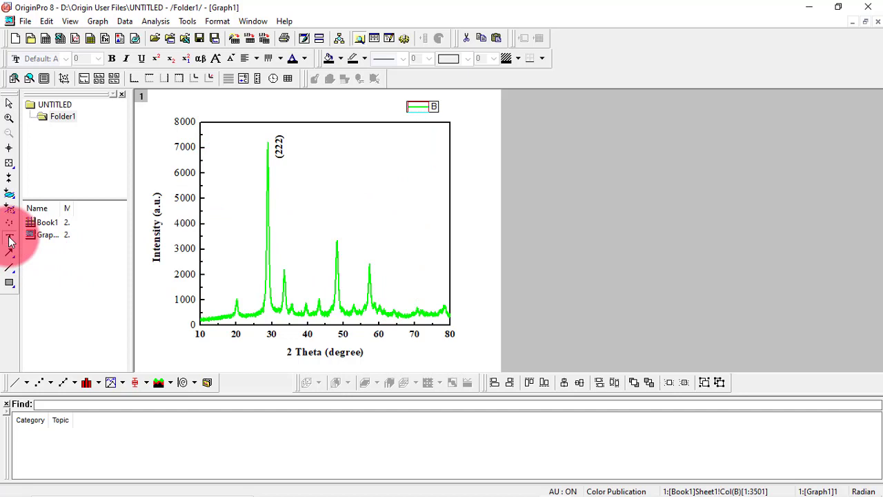
click(330, 142)
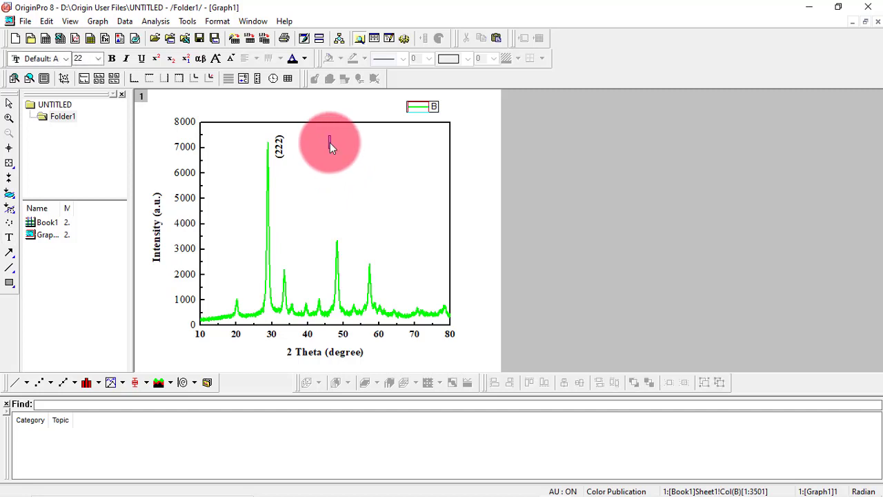
text(XRD Data)
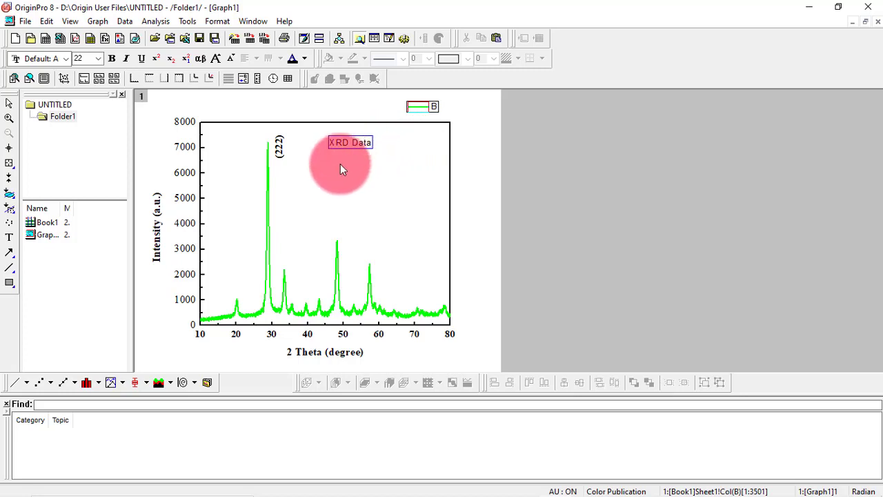
click(339, 165)
click(347, 142)
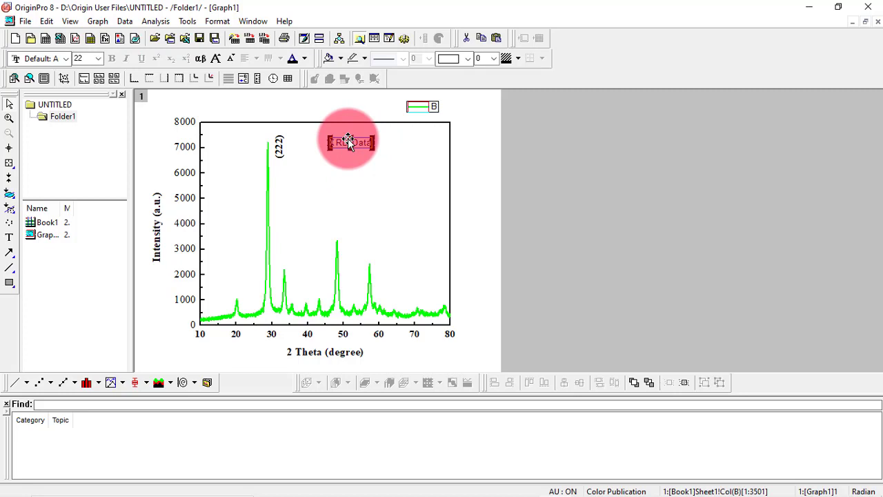
double_click(348, 141)
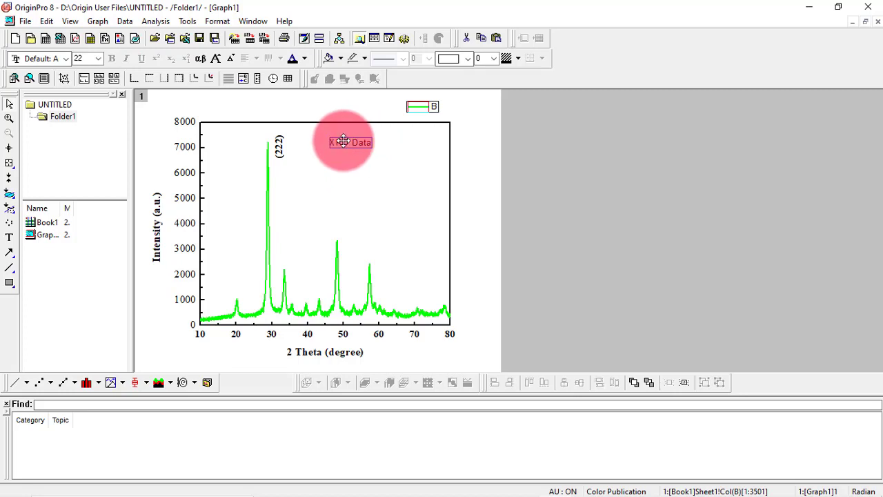
drag(355, 139, 413, 136)
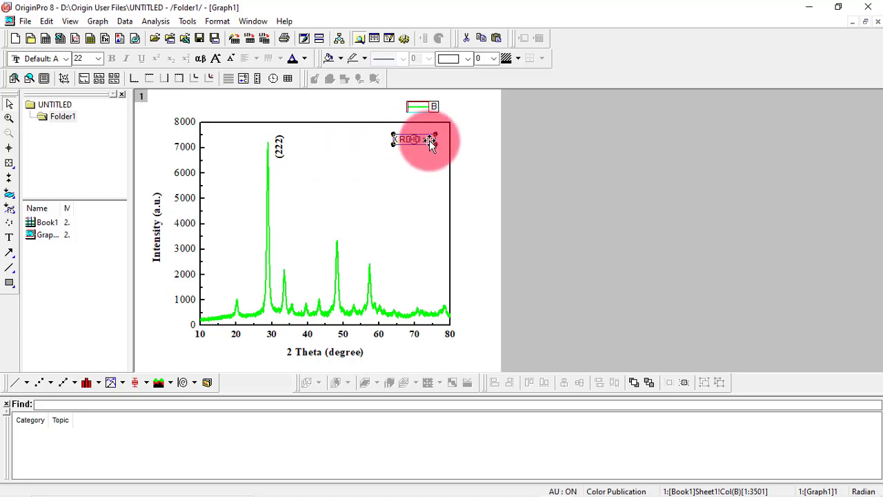
Step: Set the whole XRD Data label text to Times New Roman at size 26
double_click(430, 139)
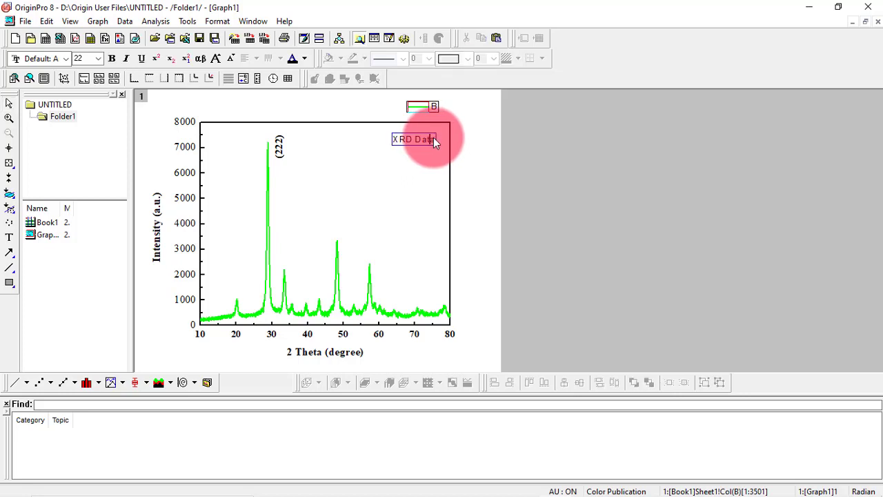
drag(433, 138, 393, 141)
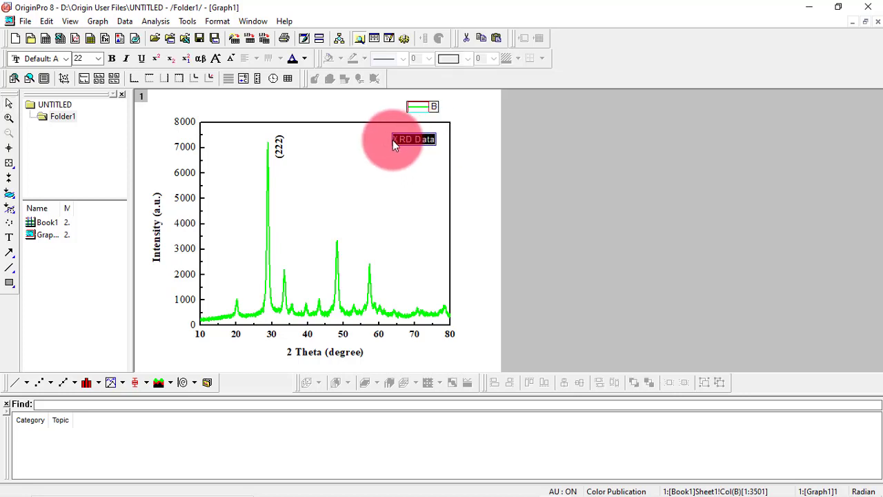
click(64, 60)
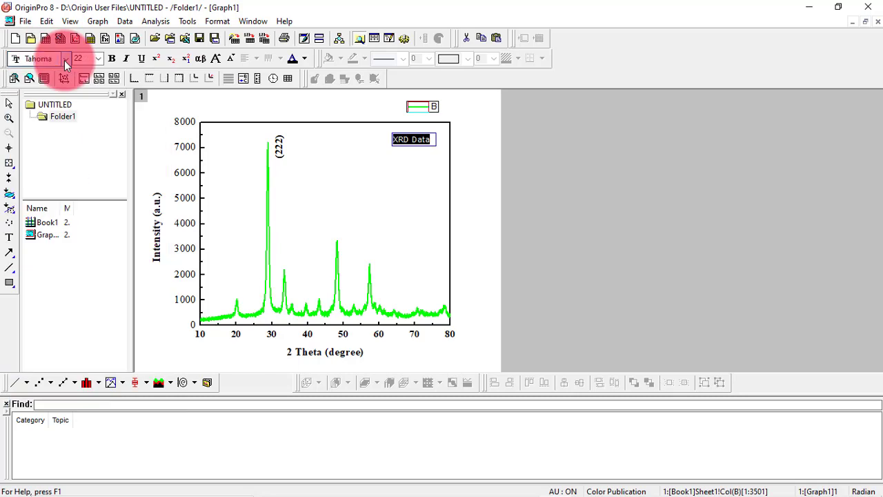
click(64, 60)
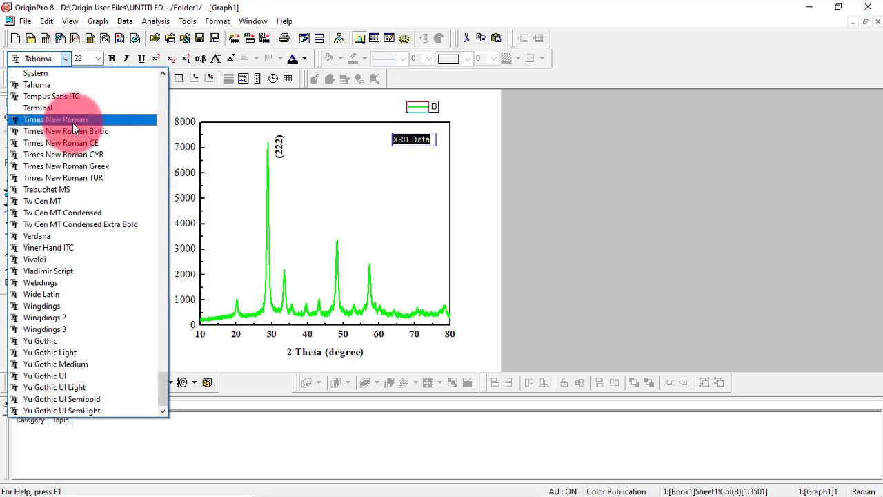
click(74, 121)
click(97, 58)
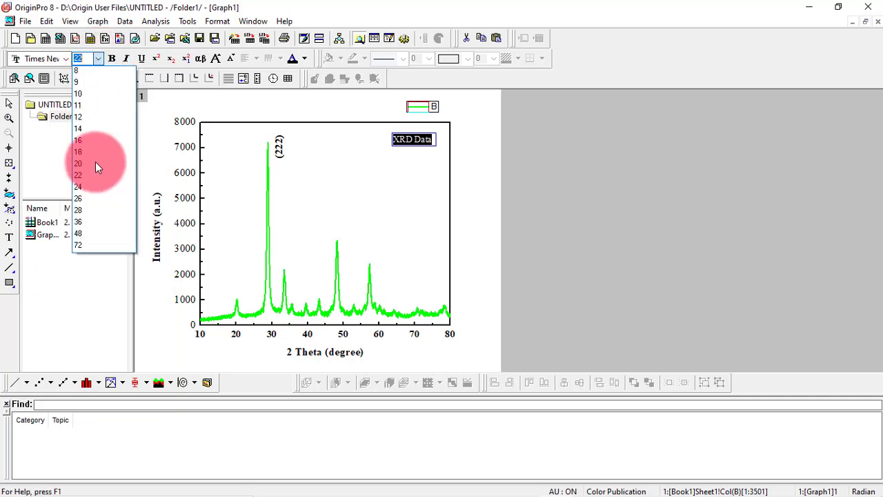
click(98, 199)
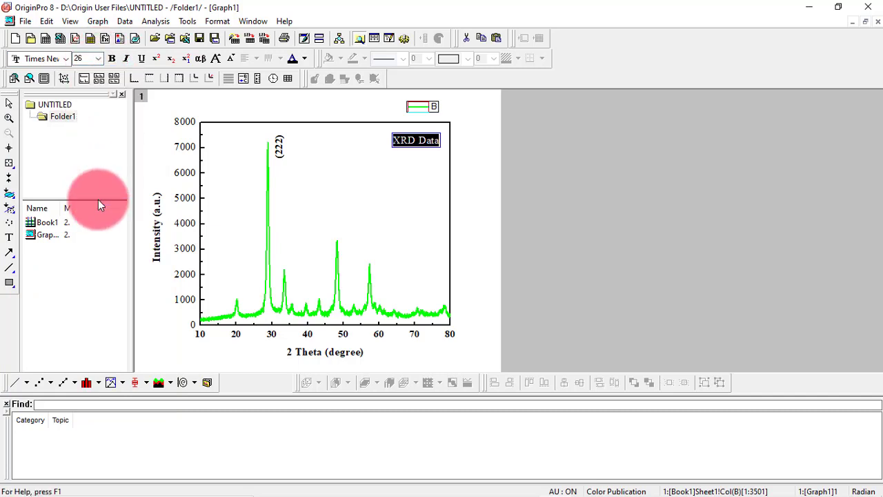
Step: Make the XRD Data label text bold and color it Green
click(112, 58)
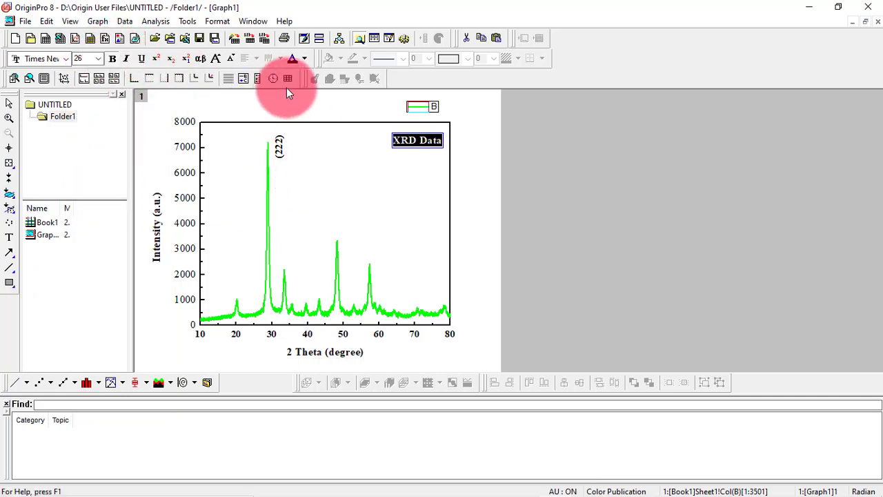
click(305, 59)
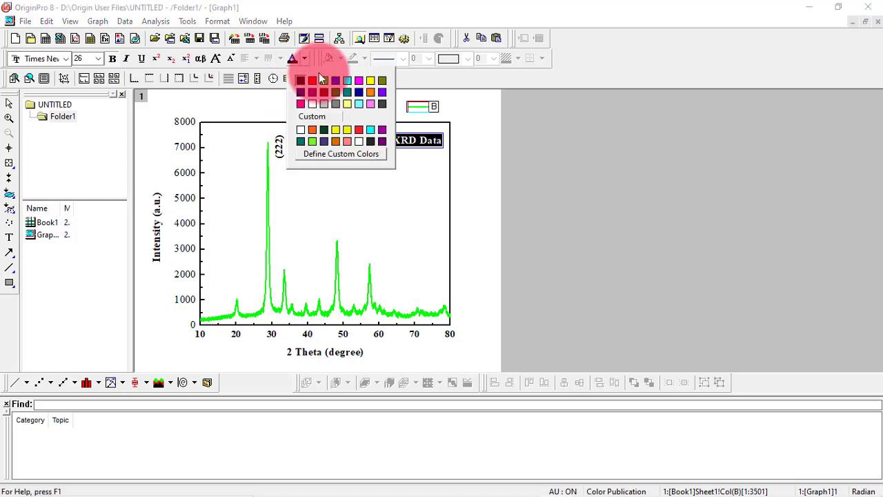
click(325, 80)
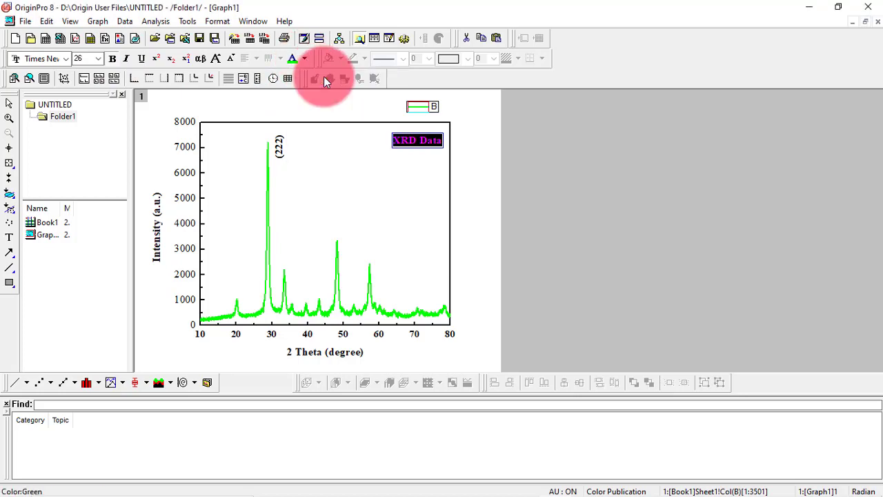
Step: Move the XRD Data label slightly left and down within the plot's upper right corner, and deselect it
click(391, 176)
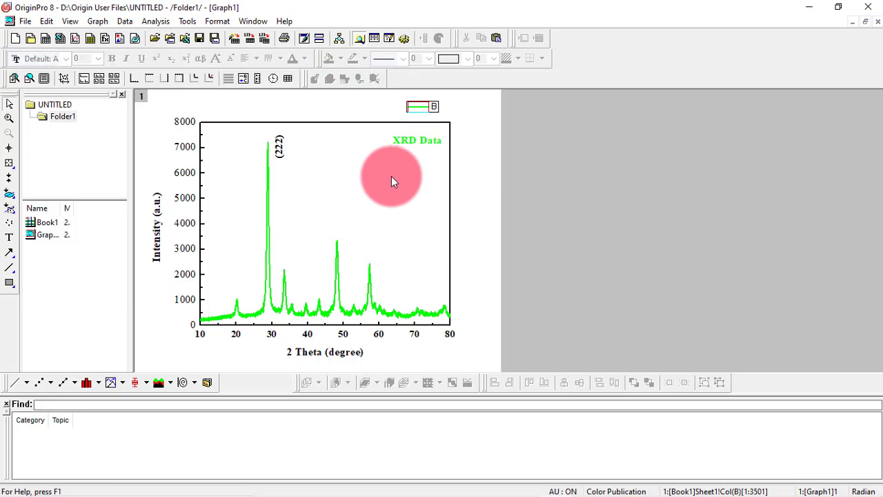
click(416, 139)
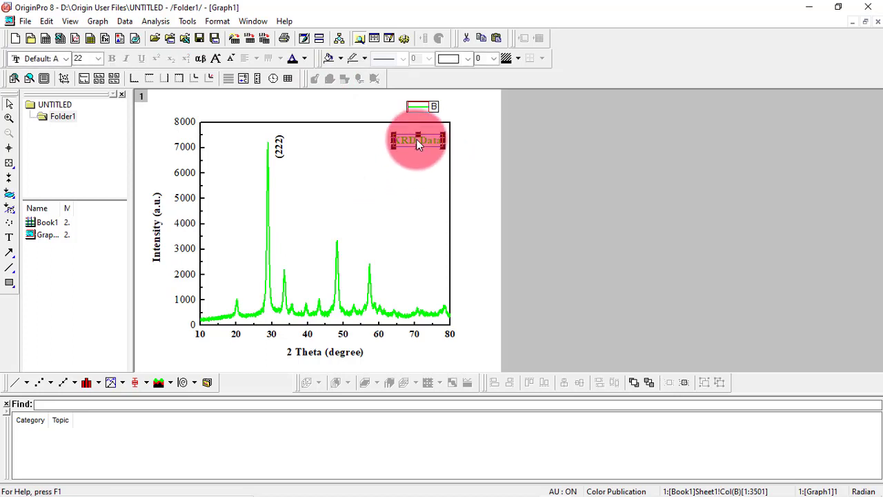
drag(417, 138, 400, 143)
click(414, 171)
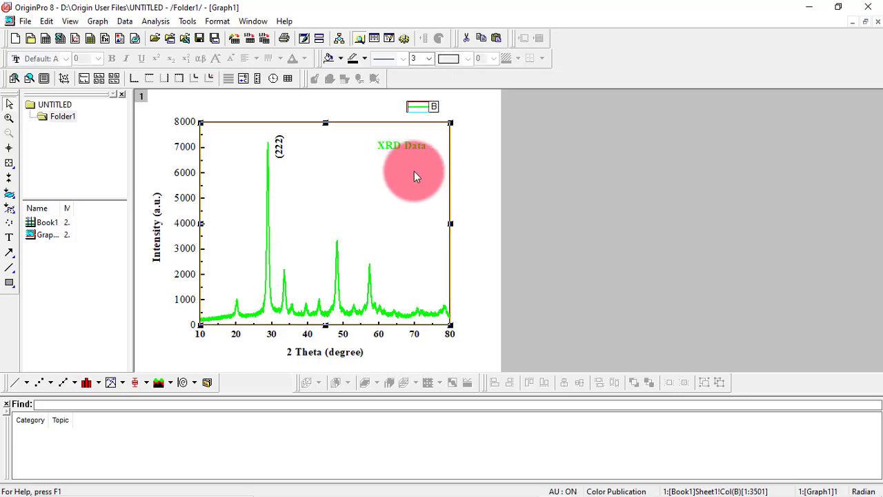
click(476, 205)
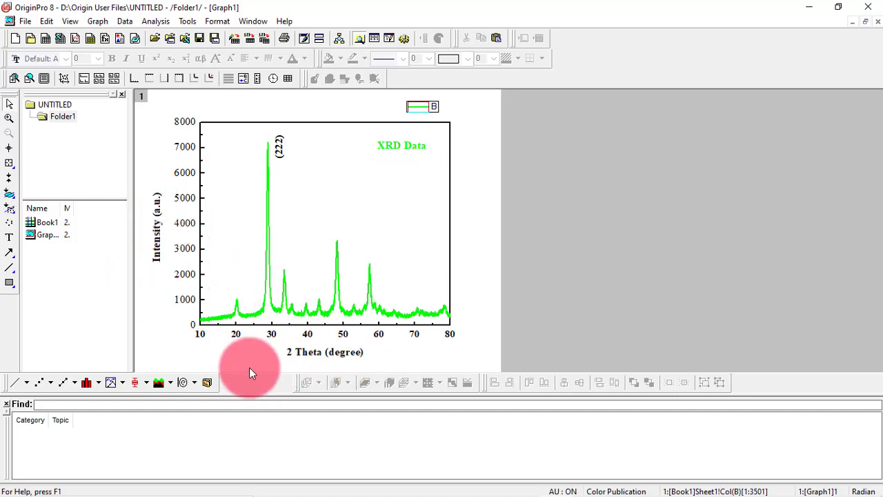
Step: Set the Y axis scale to run from 1 to 7999 and apply the change to the graph
double_click(195, 326)
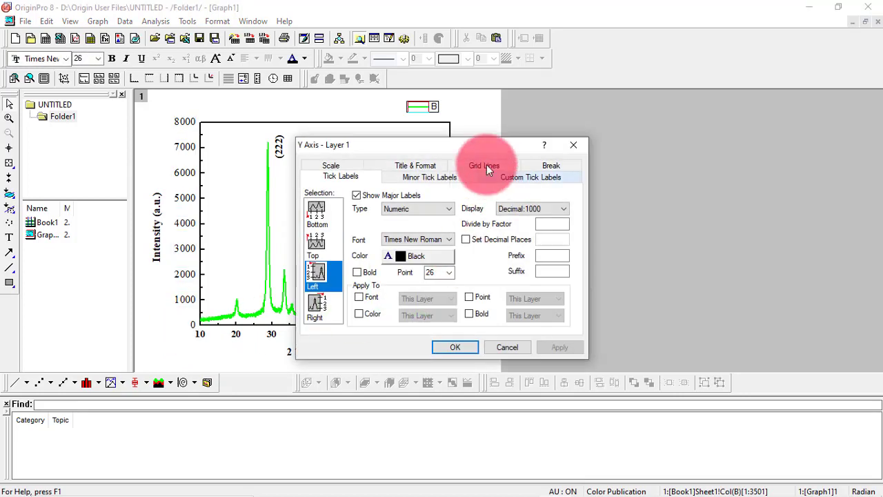
click(342, 167)
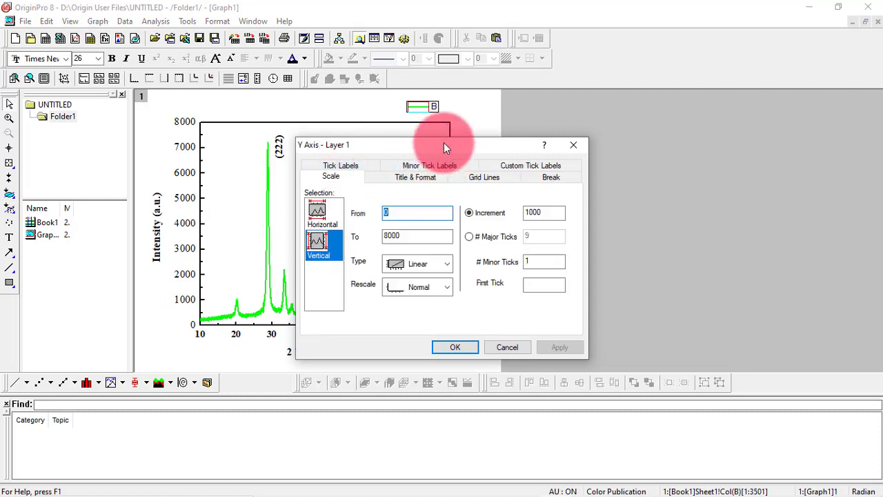
drag(444, 145, 588, 142)
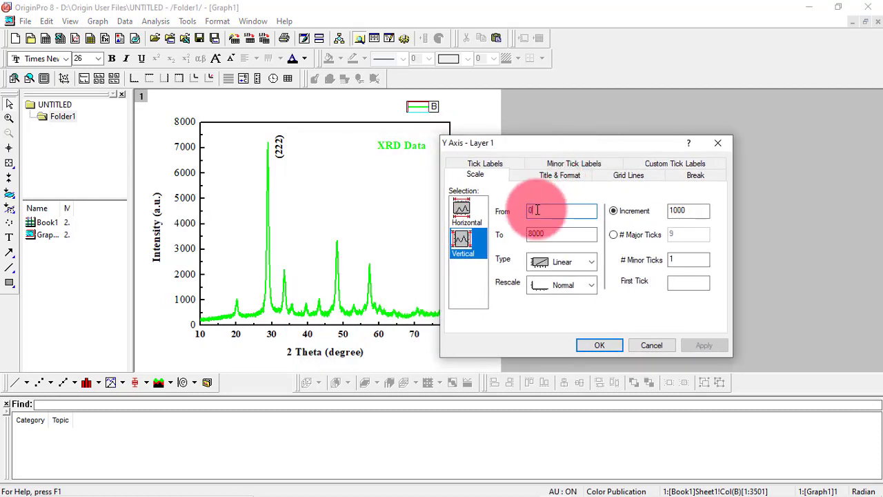
text(1)
click(698, 342)
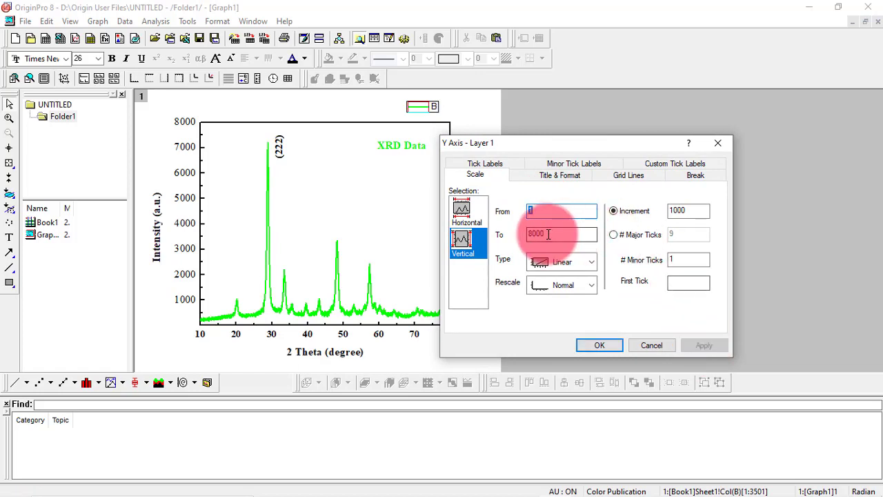
drag(548, 234, 515, 236)
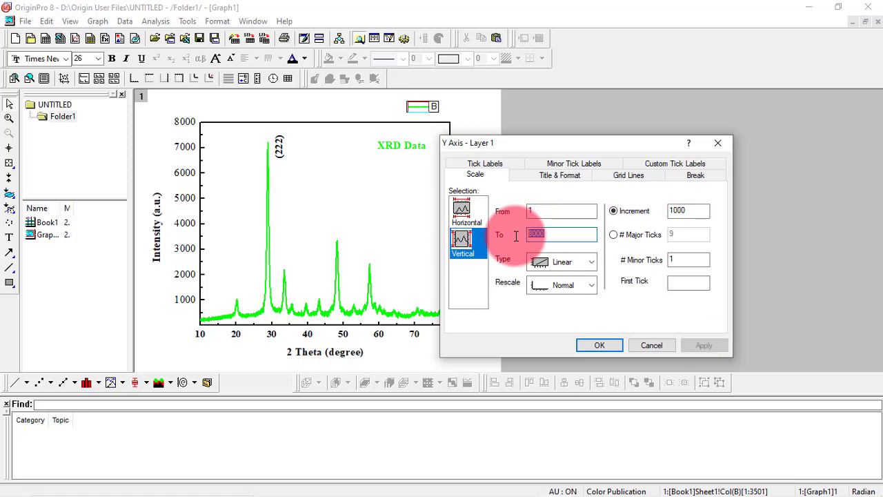
text(7999)
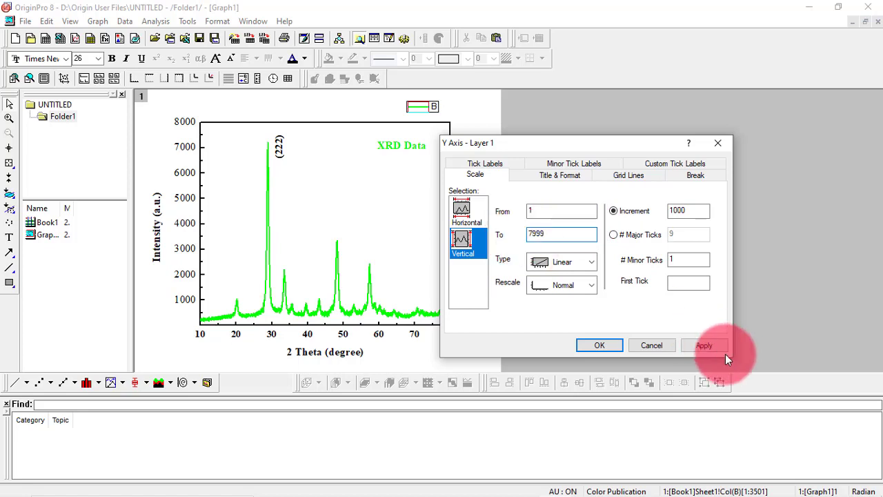
click(712, 343)
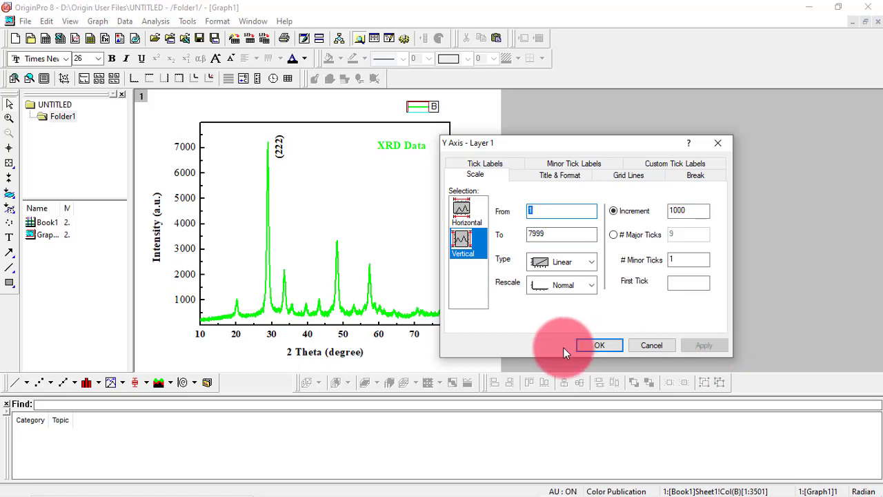
click(588, 346)
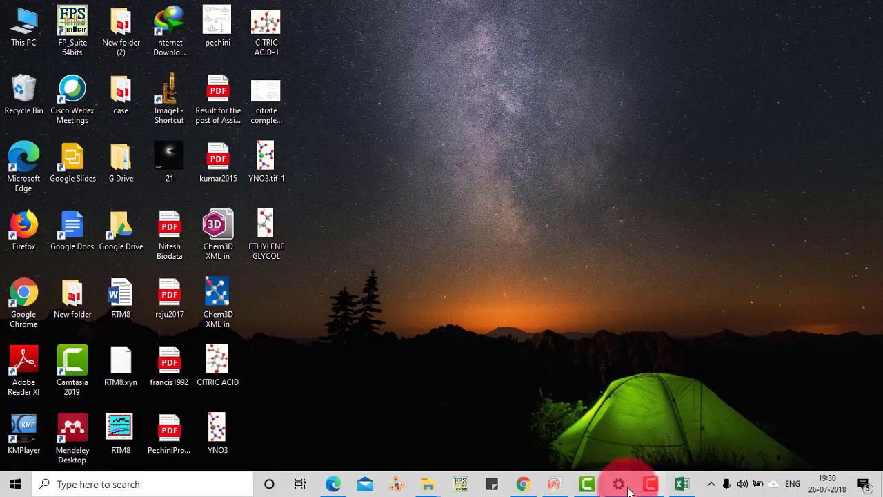
click(650, 484)
click(767, 437)
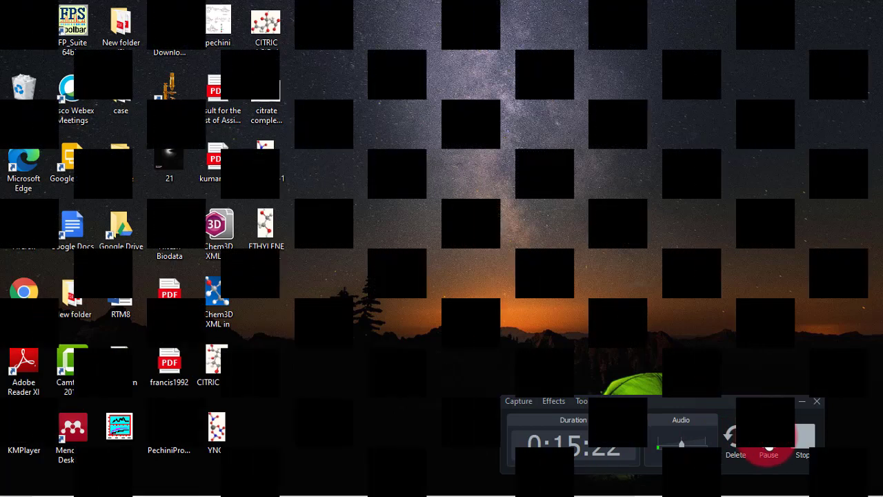